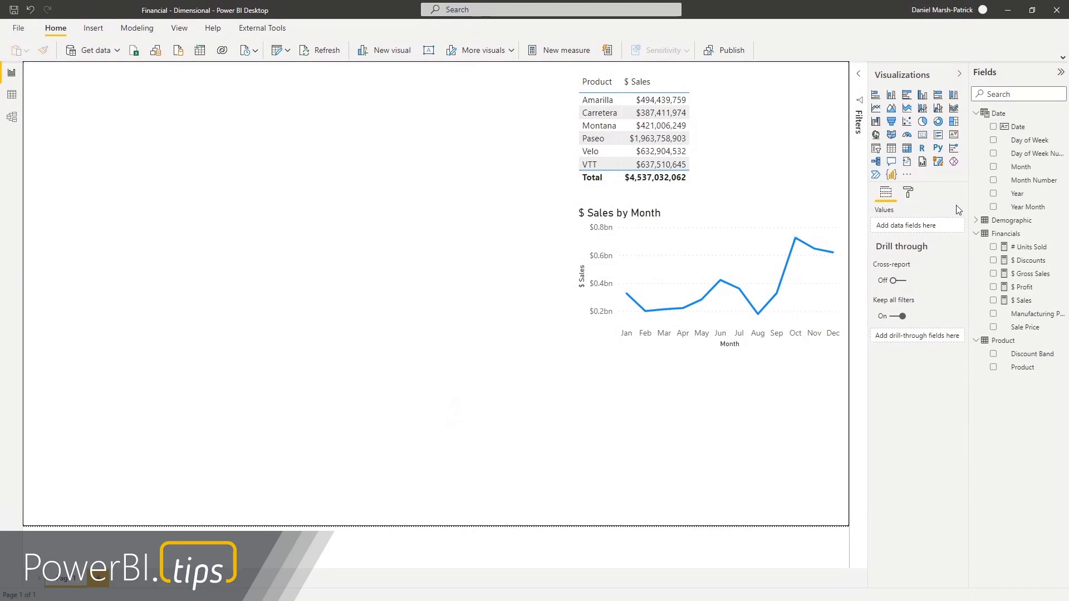
- Find 'deneb' in the Get more visuals gallery and add the Deneb visual from AppSource
click(907, 176)
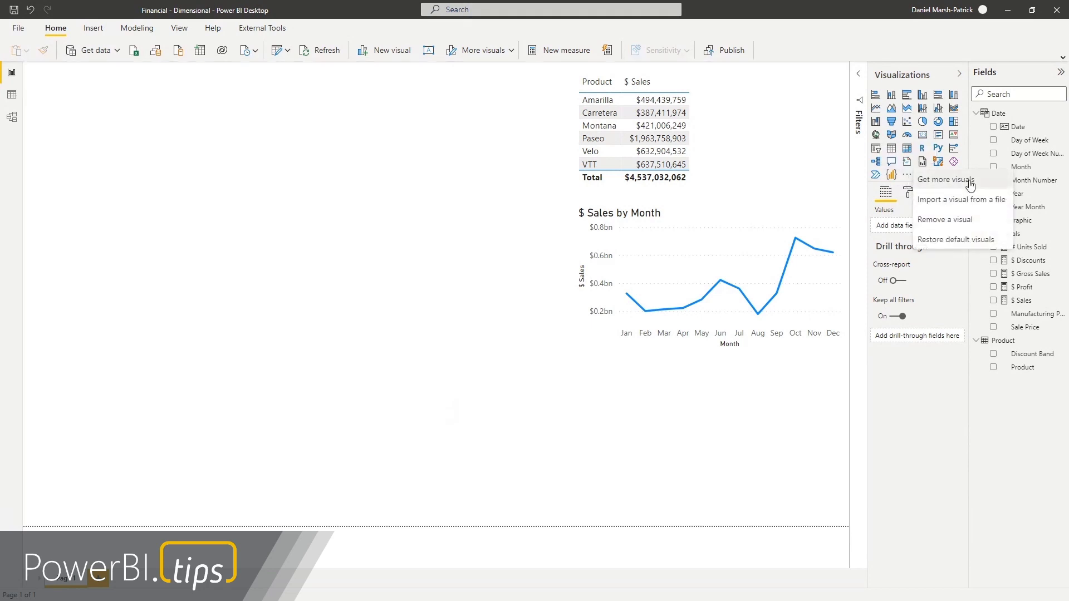
click(970, 181)
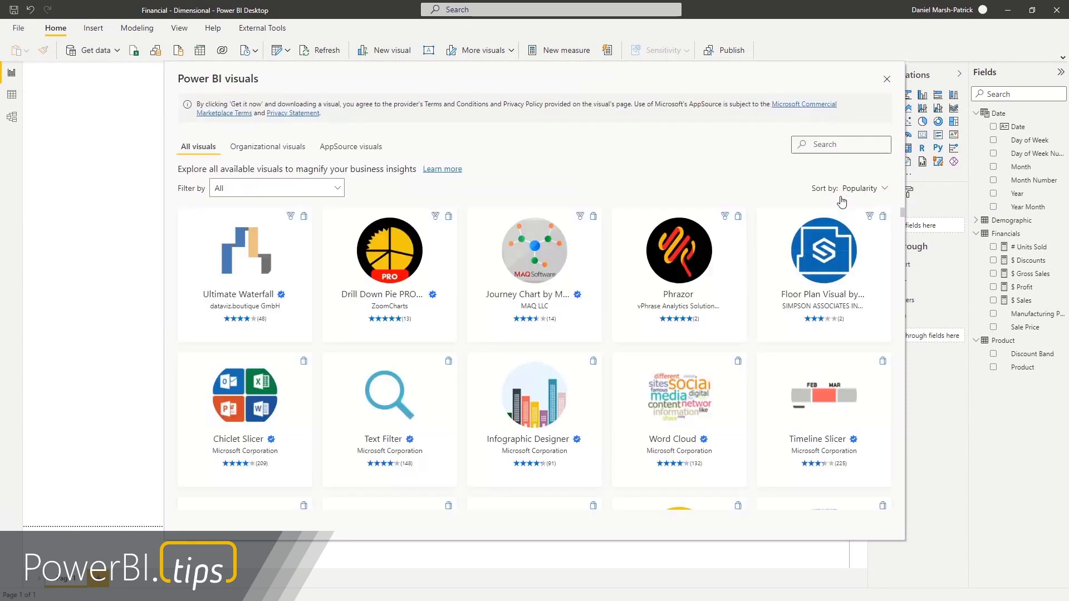
click(814, 144)
text(deneb)
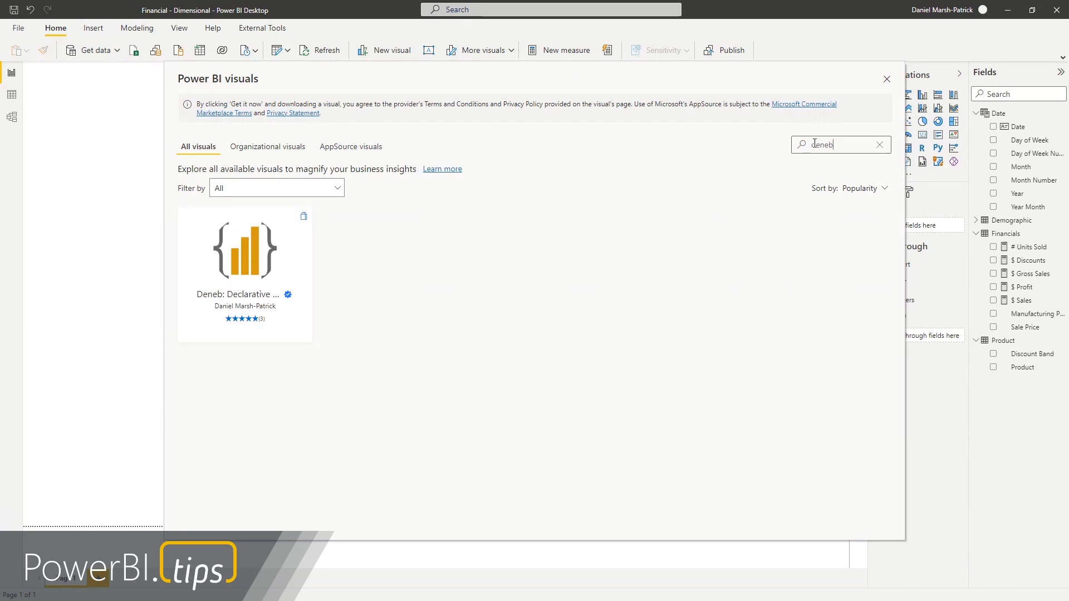
click(249, 252)
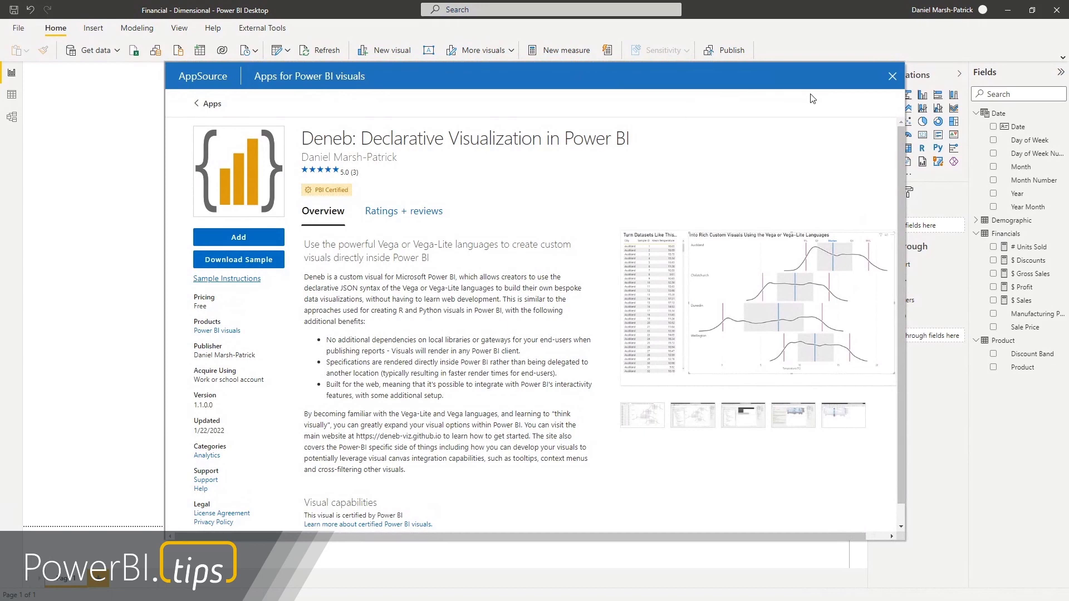
click(892, 79)
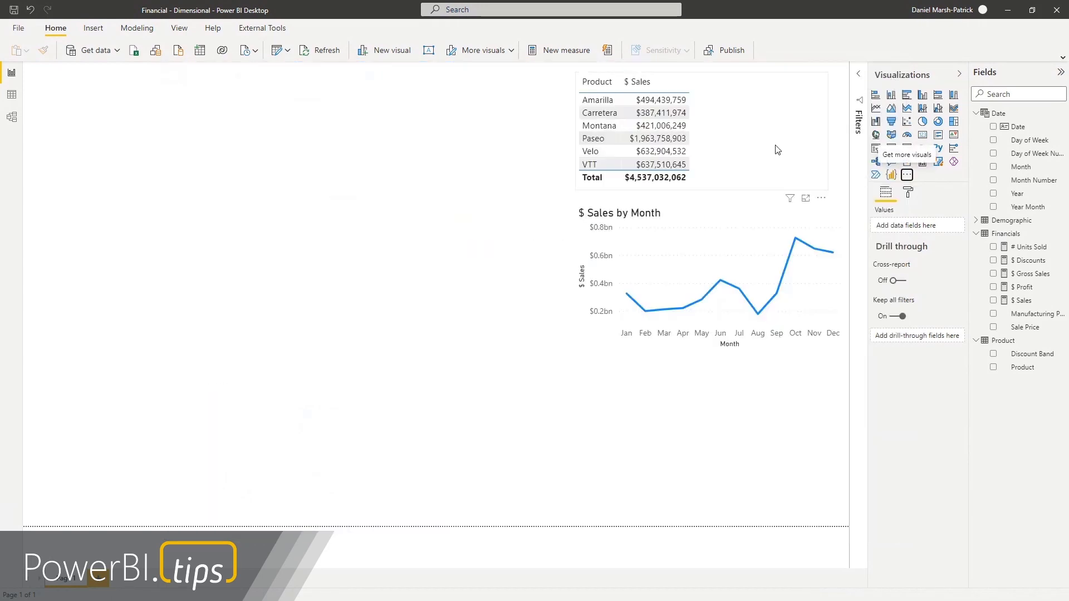
- Insert an empty Deneb visual, move it to the page's top-left and enlarge it
click(891, 175)
drag(163, 336, 82, 78)
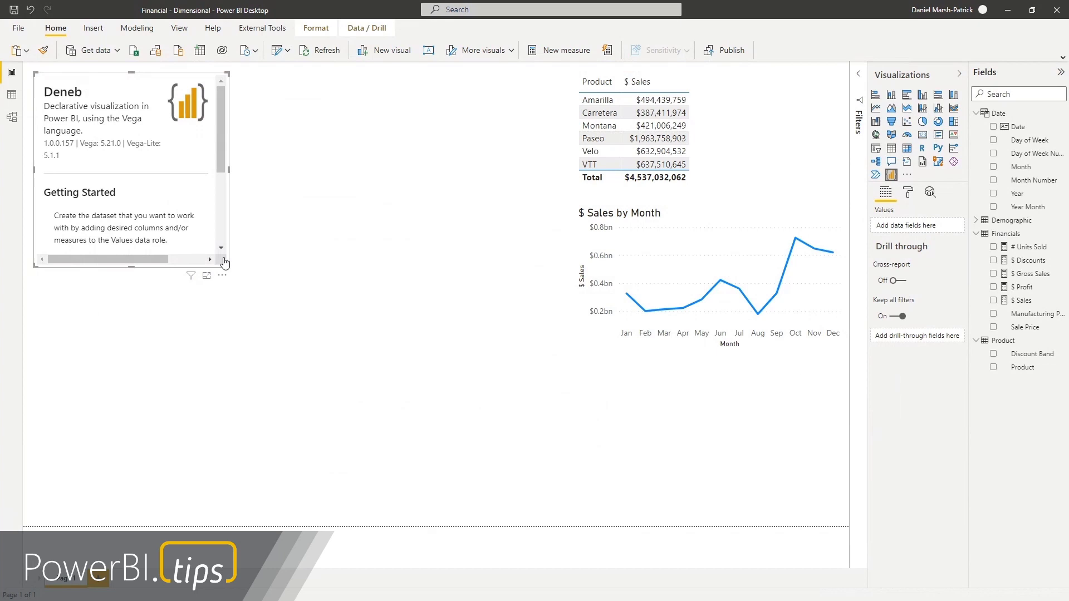
drag(228, 267, 388, 340)
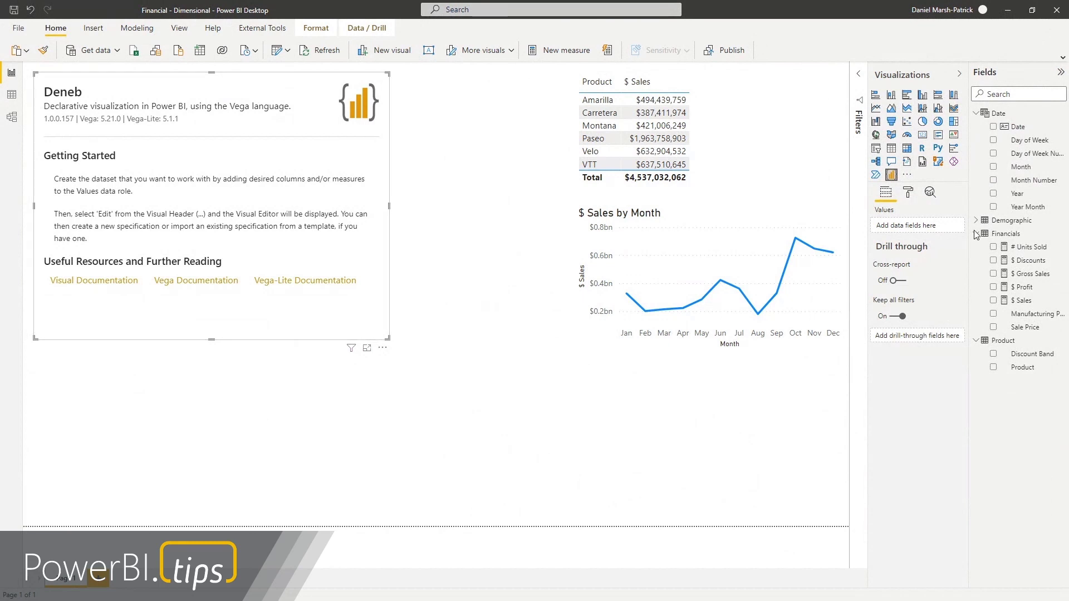
- Bind Product and $ Sales to the Deneb visual and show its data as a table
click(994, 368)
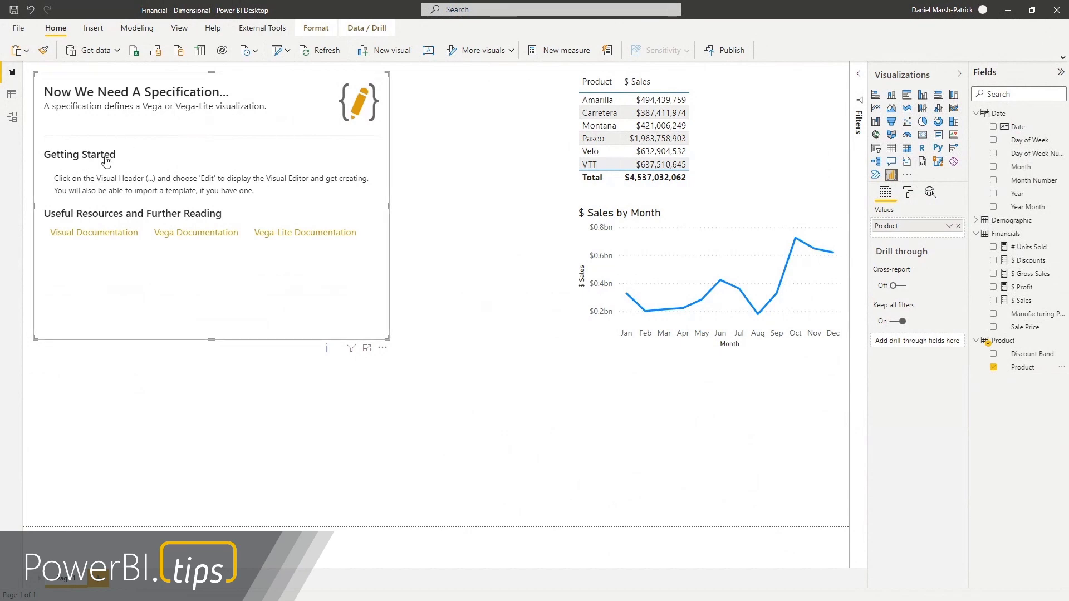
click(995, 301)
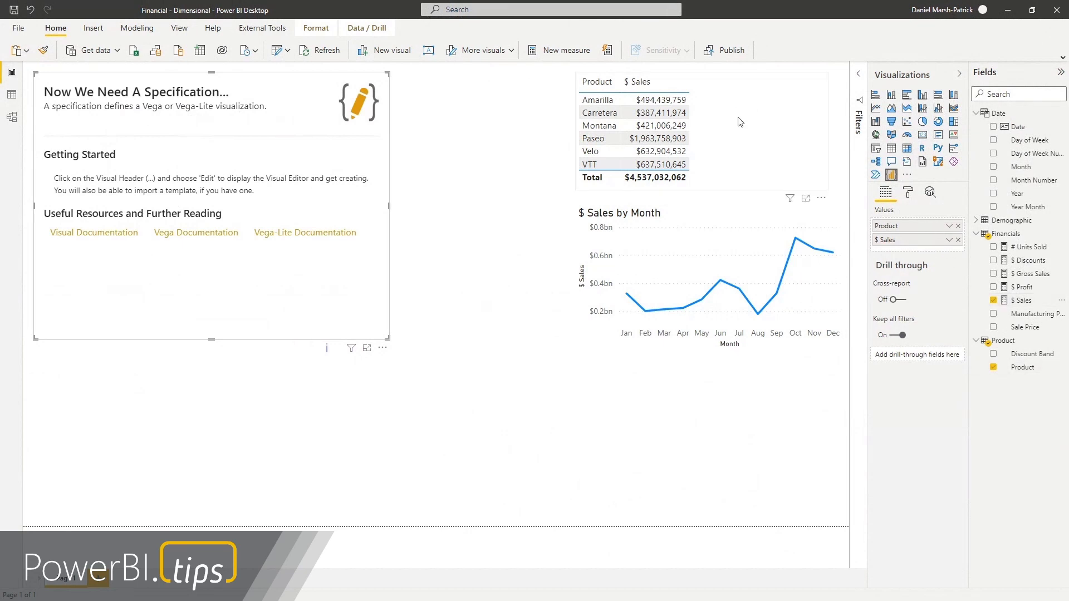
click(383, 347)
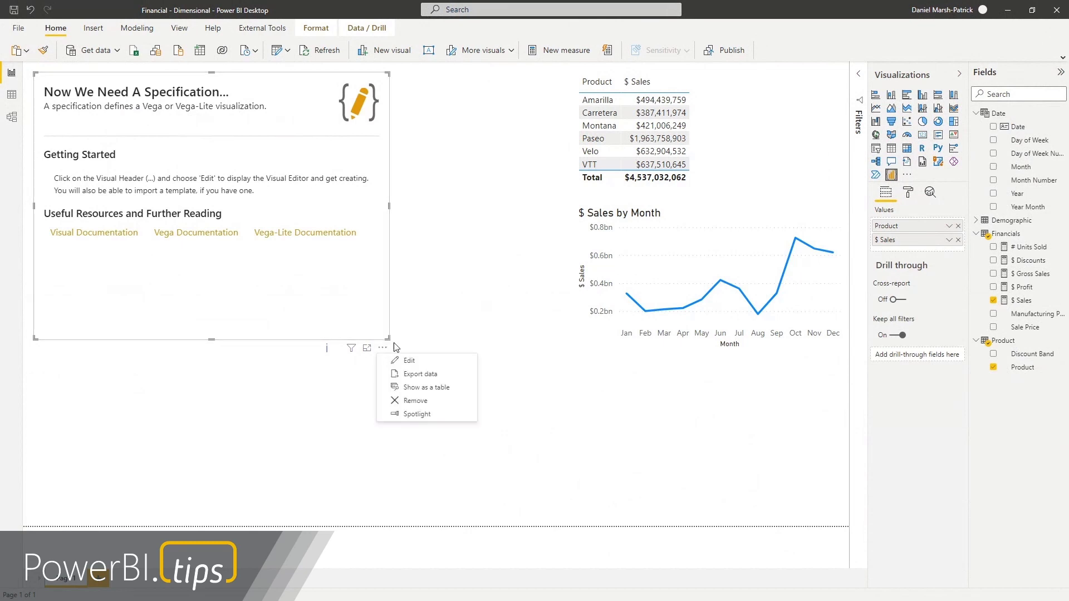
click(425, 389)
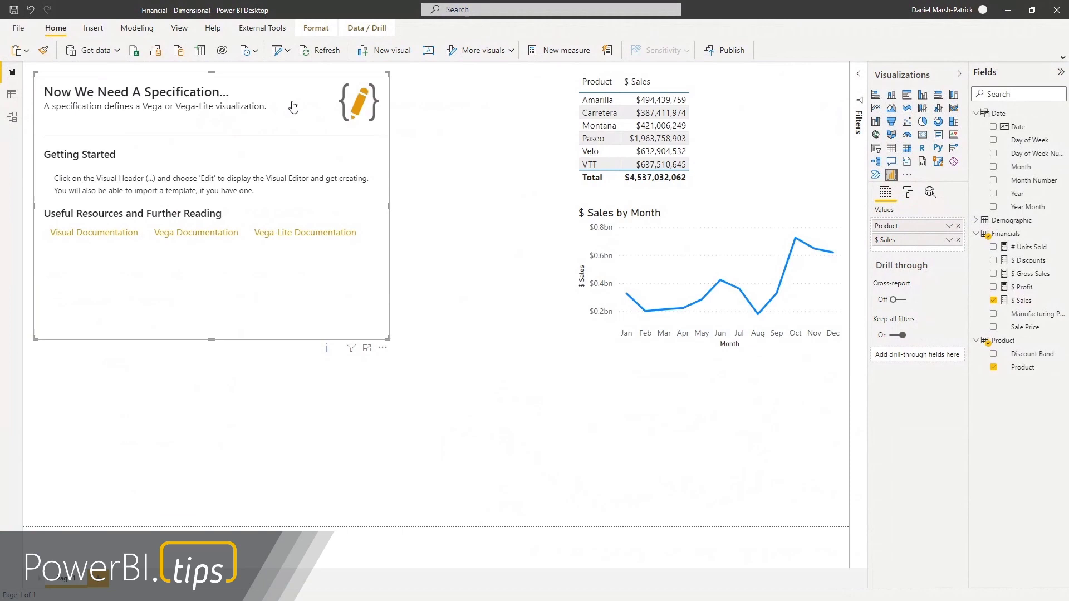
- Nudge the visual down, open the Deneb editor and choose the Simple Bar Chart template
drag(277, 342, 277, 352)
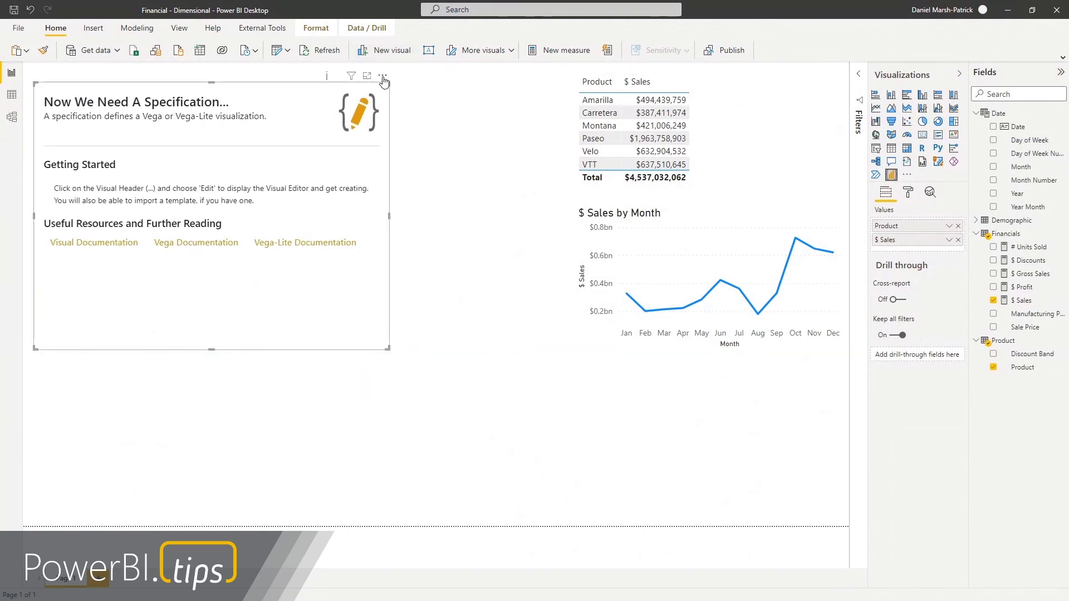
click(382, 76)
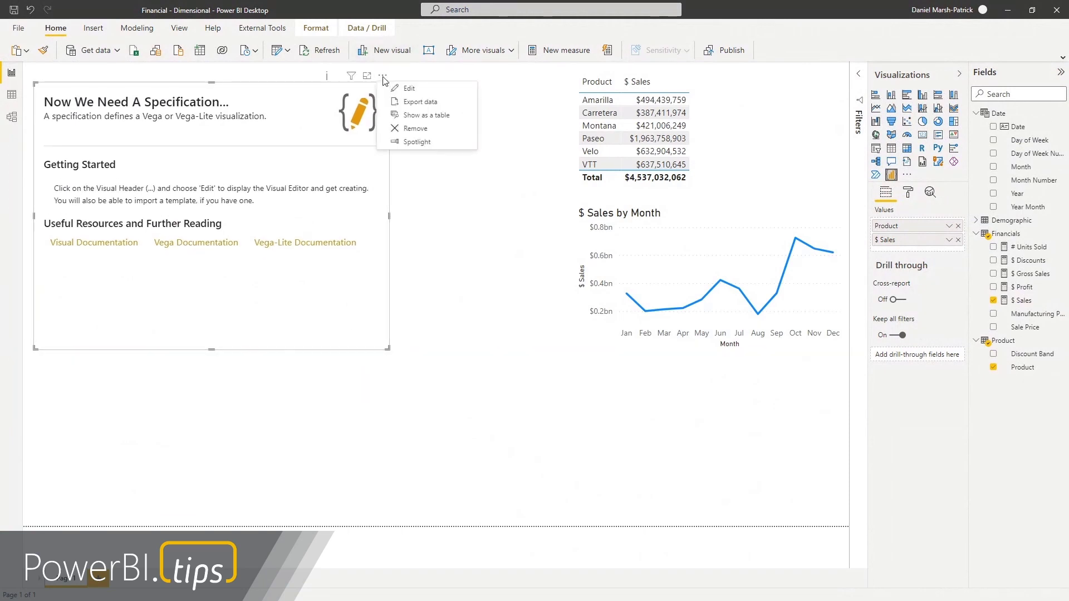
click(426, 90)
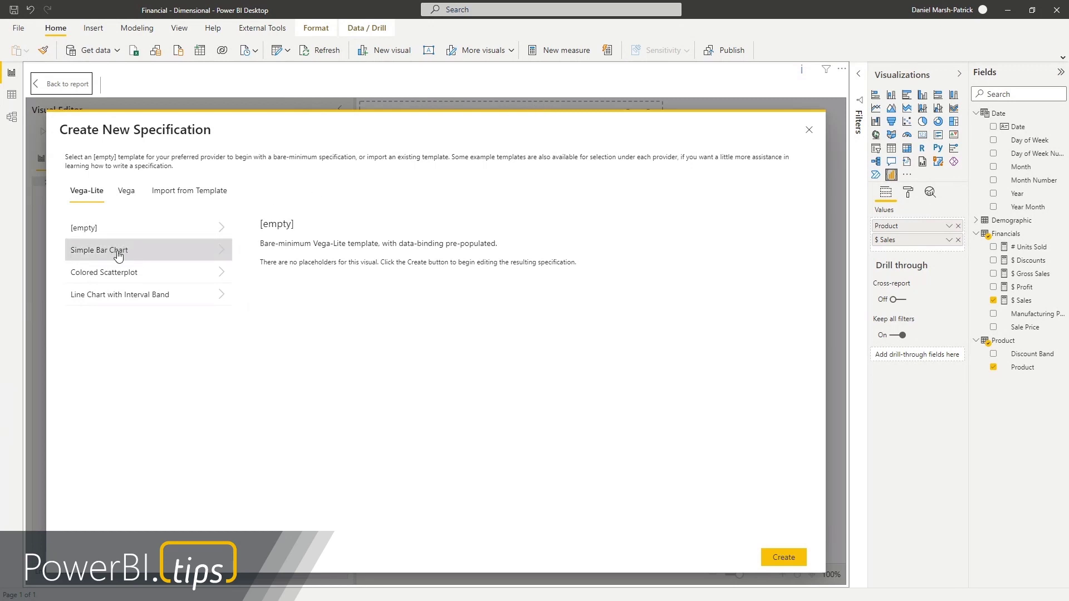
click(160, 255)
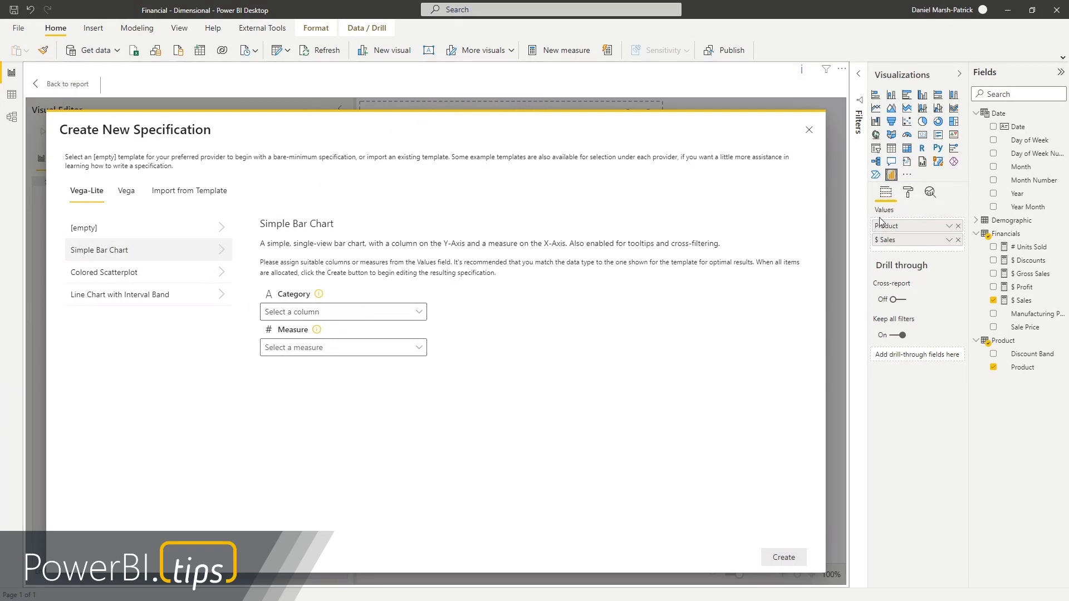
- Map the template's Category to Product and Measure to $ Sales
click(365, 314)
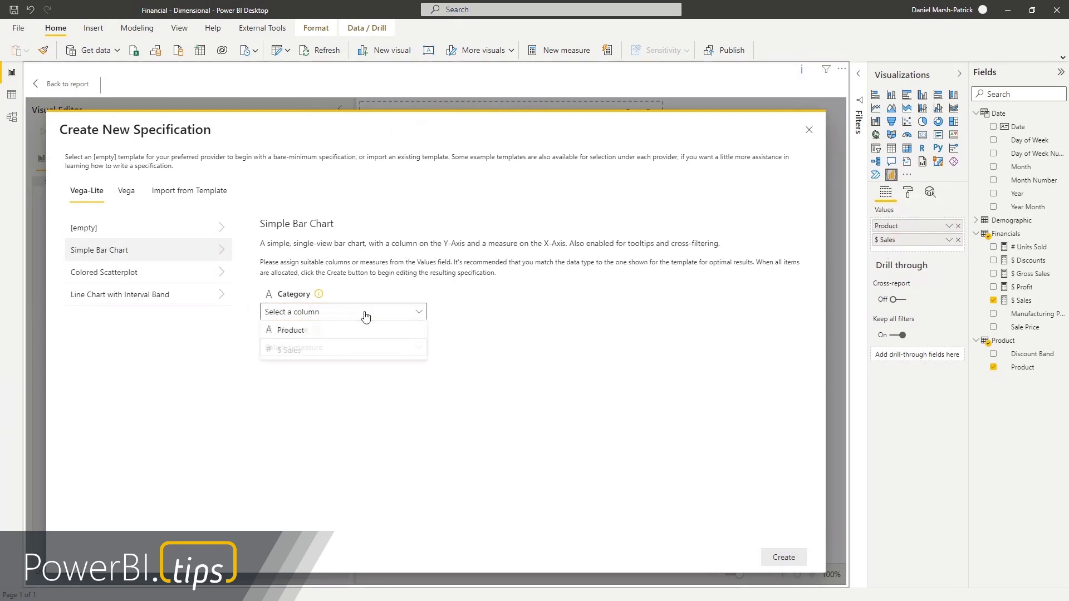
click(322, 340)
click(360, 355)
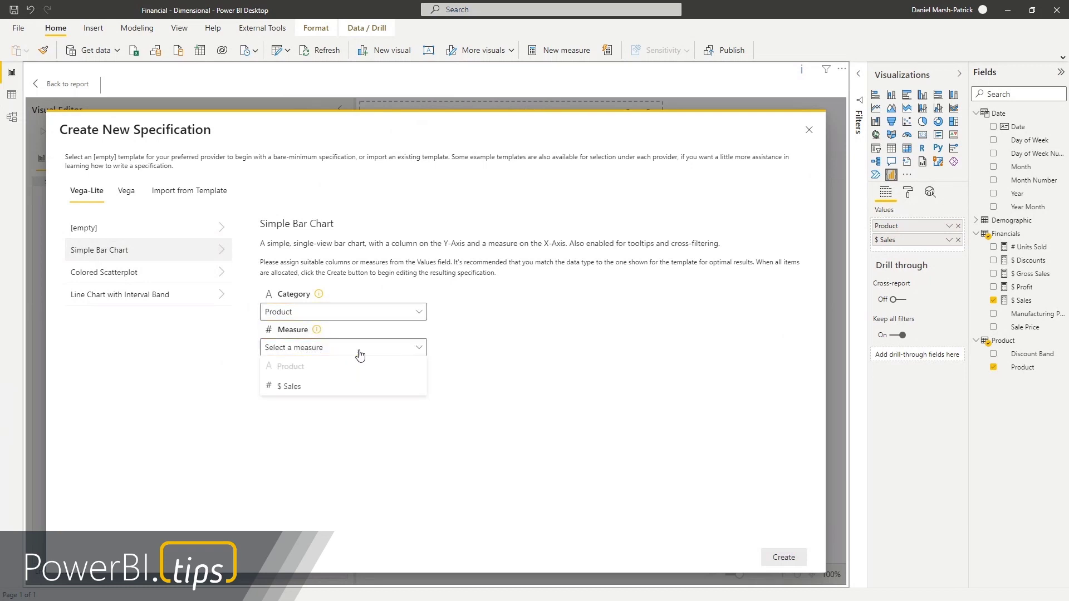
click(304, 389)
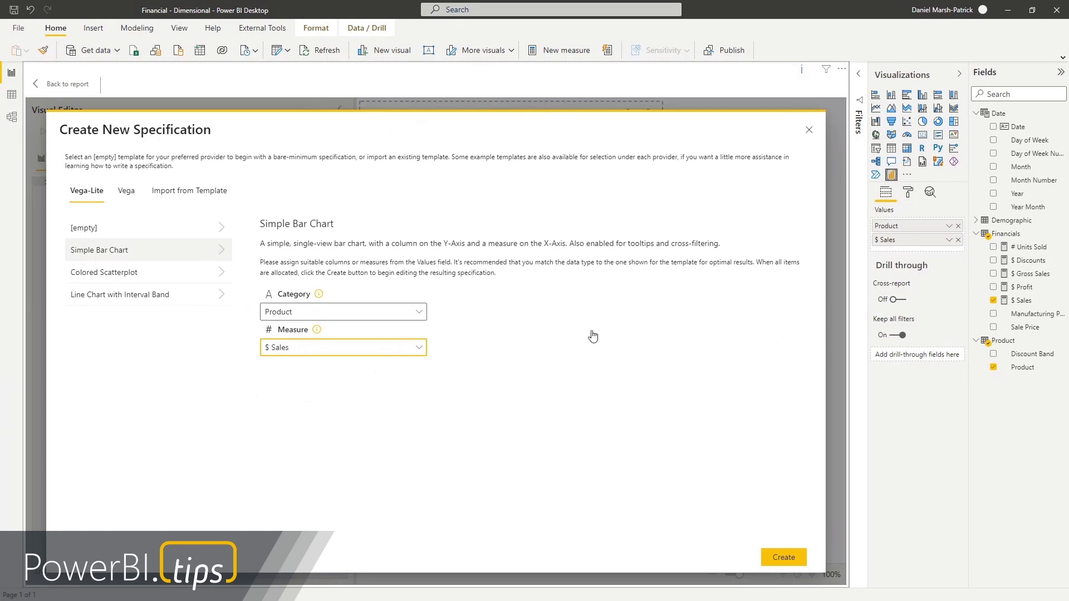
click(783, 553)
click(787, 556)
- Create the bar chart and raise the JSON Editor Font Size to 12 pt in Format settings
click(787, 557)
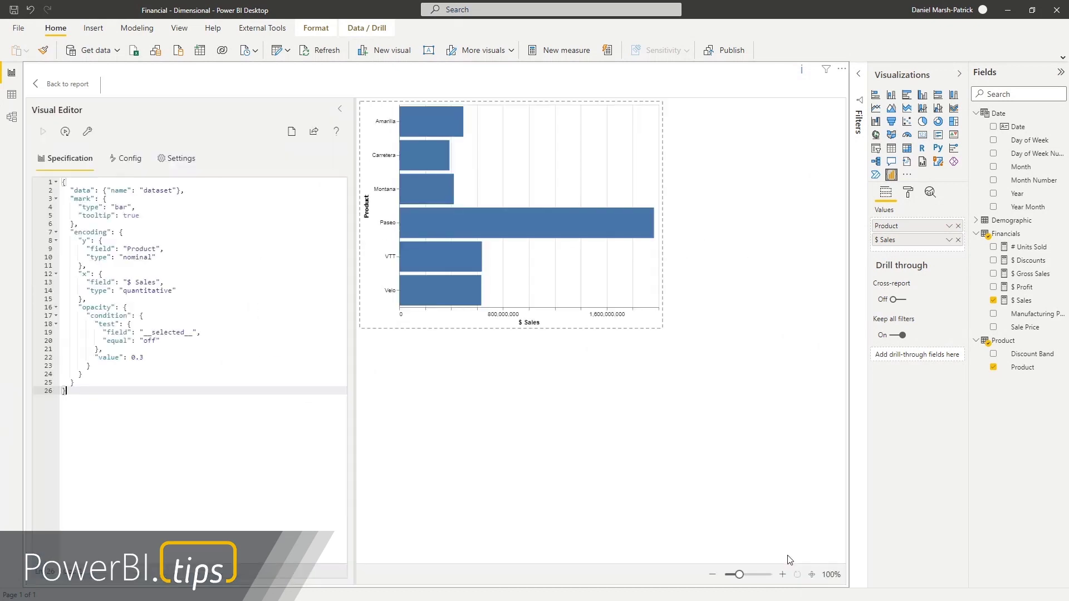
click(908, 192)
click(894, 256)
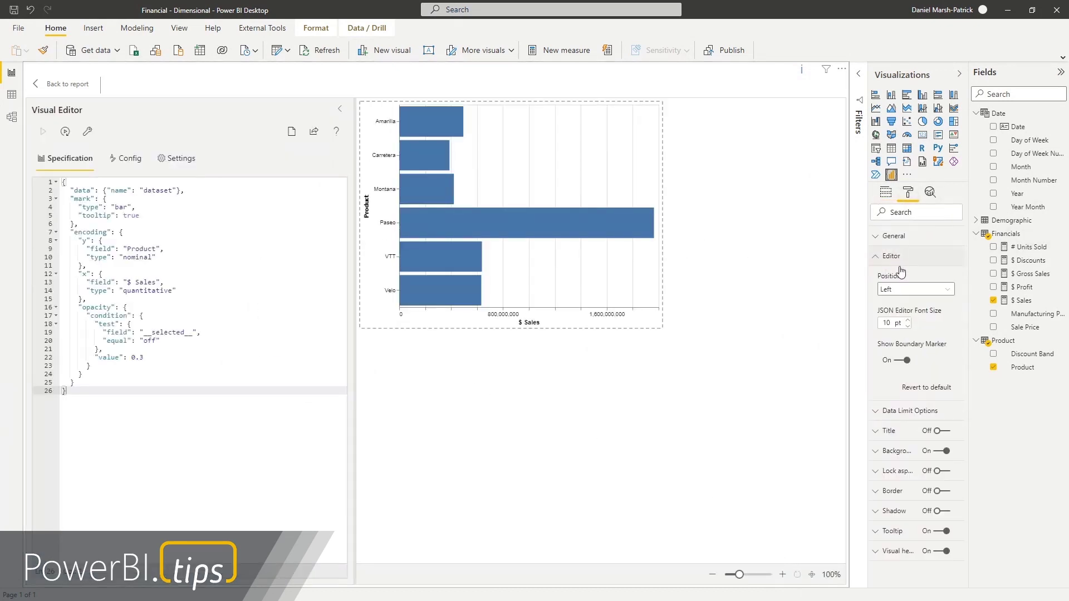
click(908, 322)
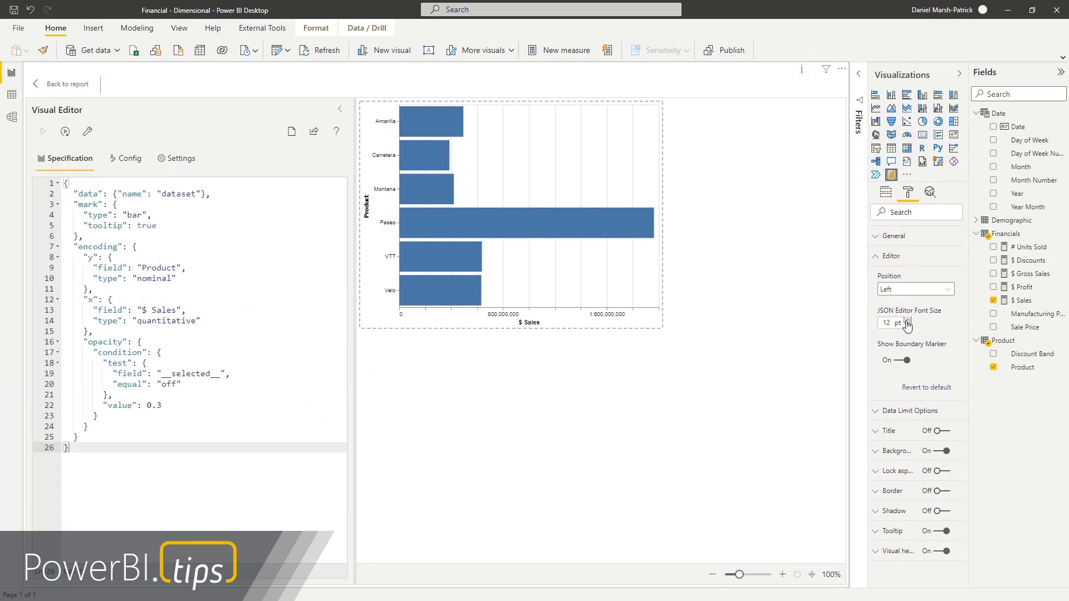
click(891, 257)
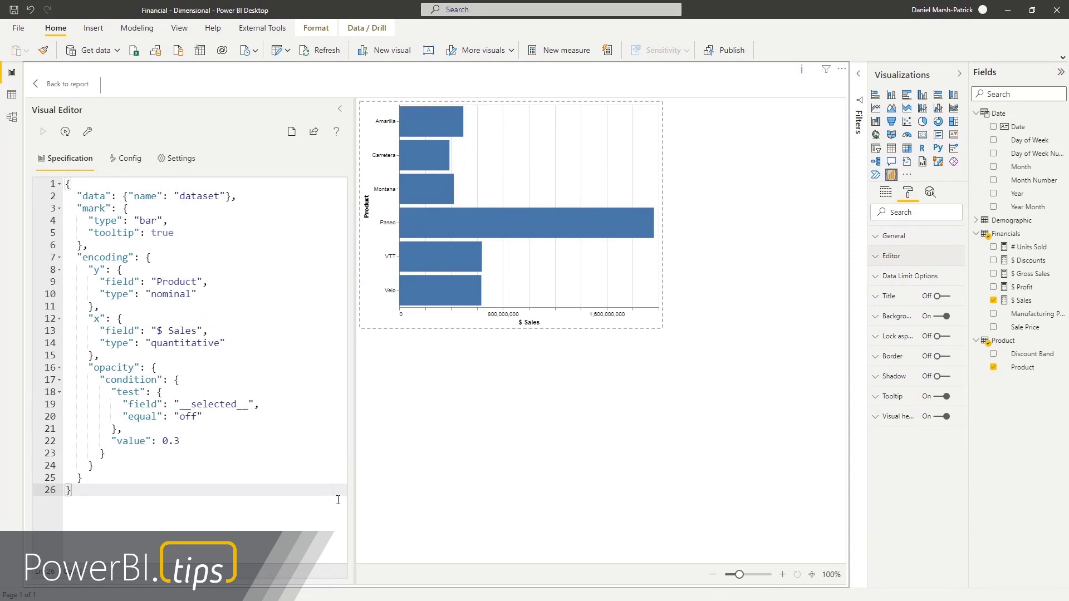
- Return to the report, shrink the bar chart slightly, and inspect the Paseo bar's data point options
click(56, 83)
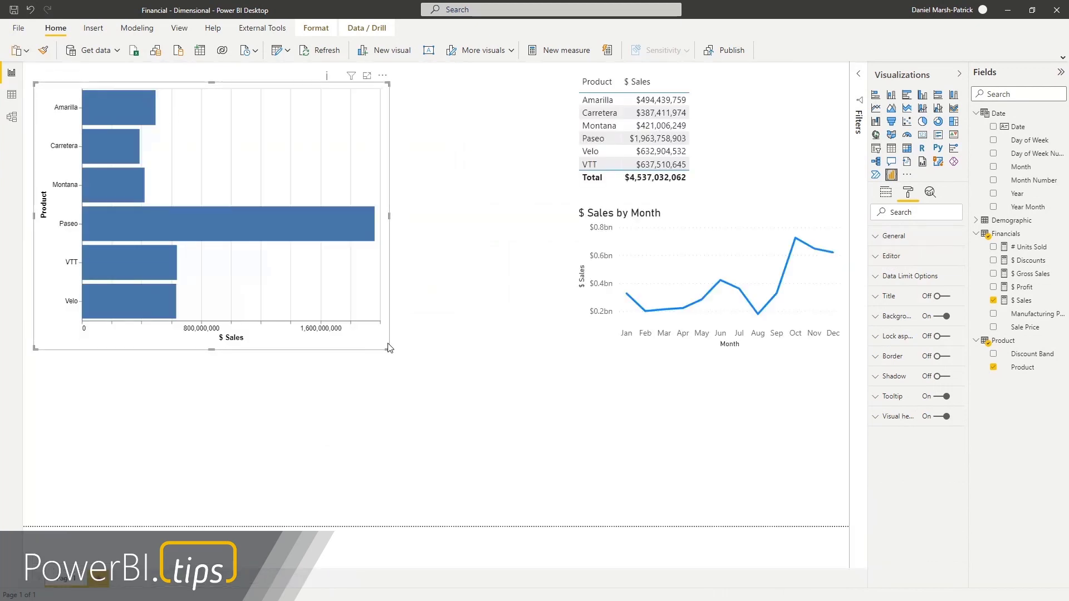
drag(389, 348, 360, 328)
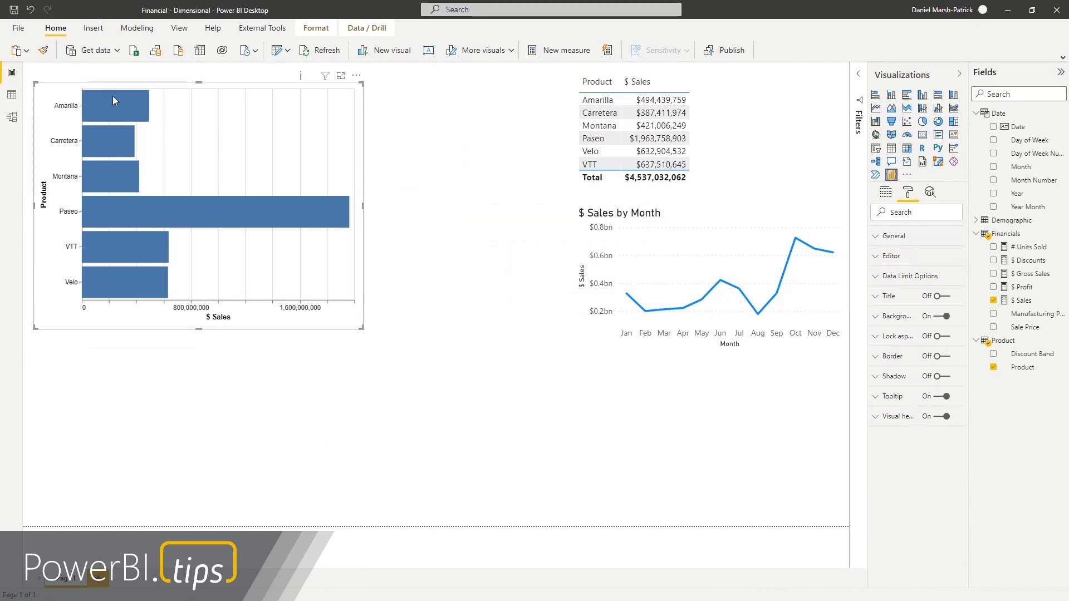
mouse_move(113, 100)
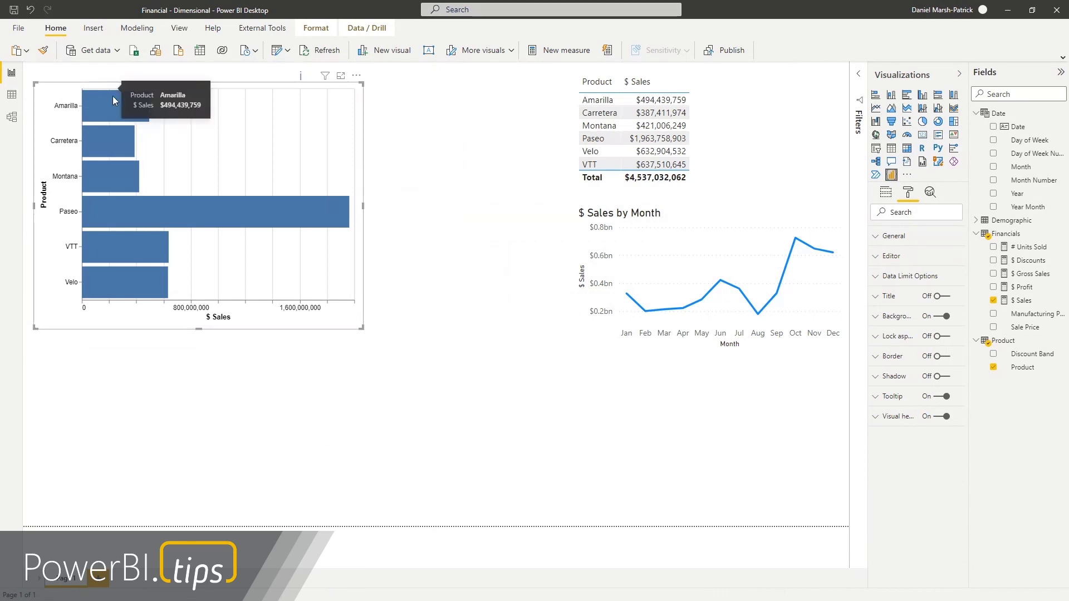
mouse_move(106, 137)
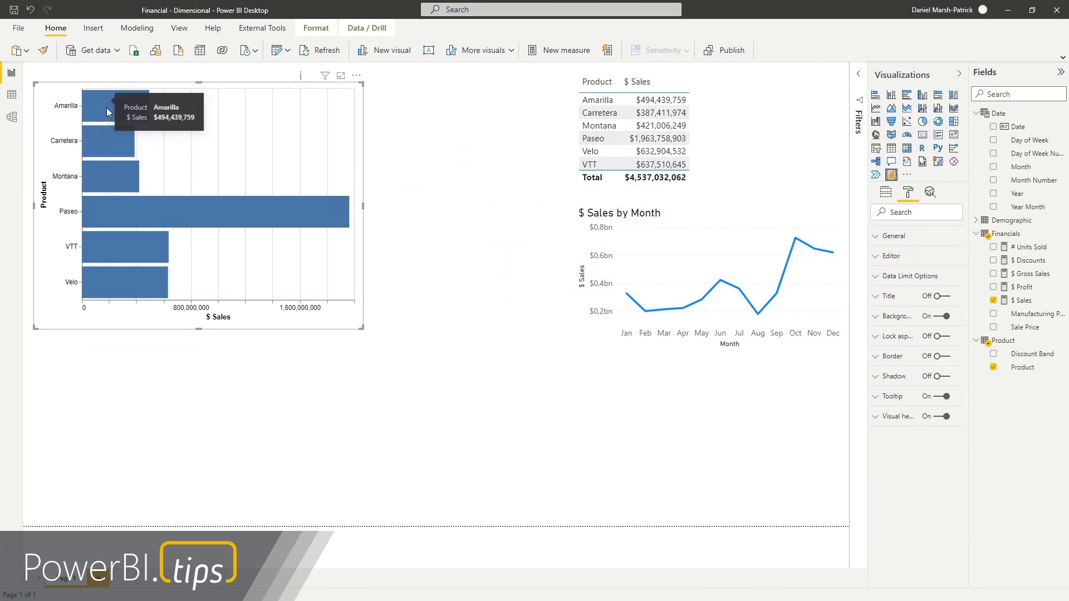
right_click(159, 216)
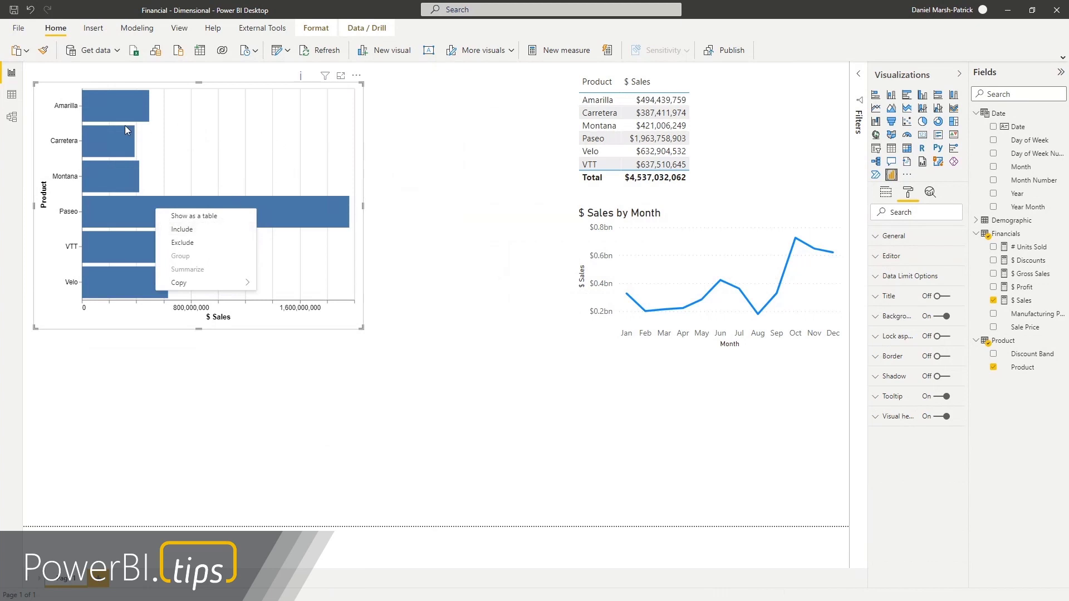
click(101, 106)
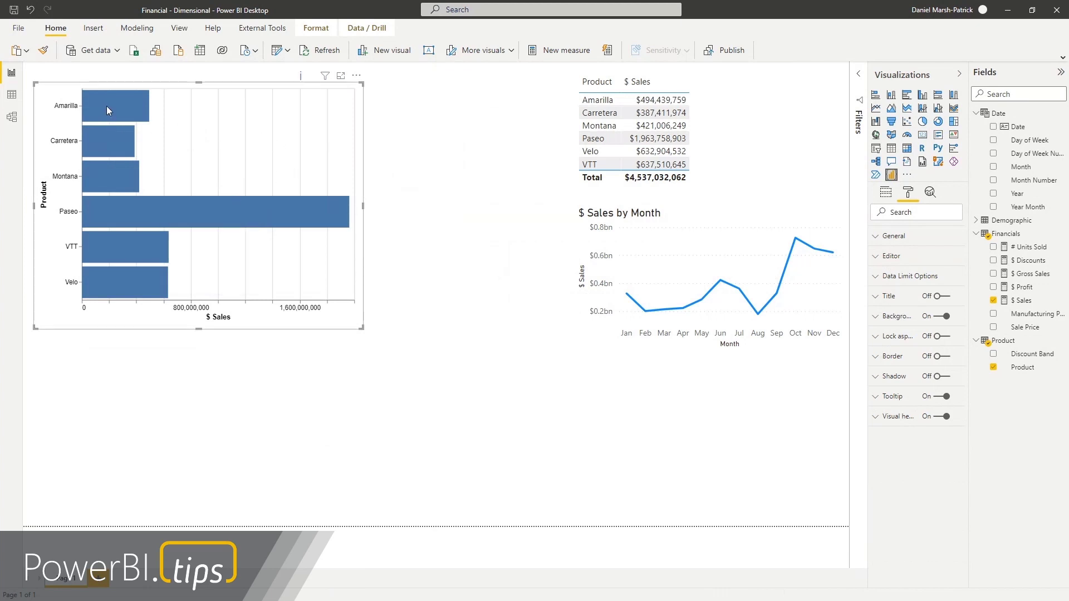
- Select the Amarilla, Carretera and Paseo bars to cross-filter the table and line chart
click(106, 106)
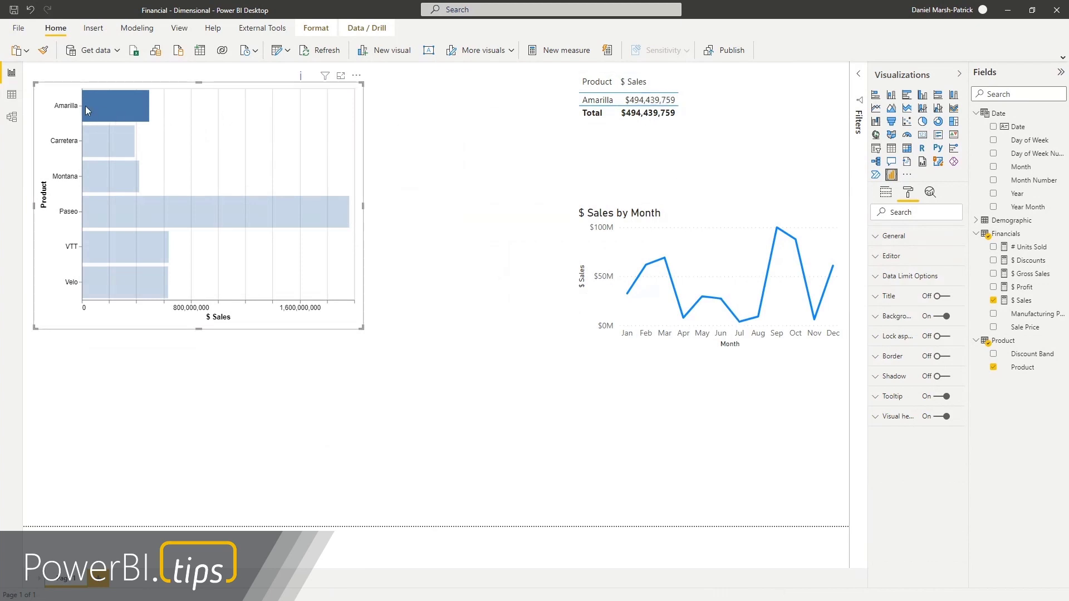
ctrl+click(98, 142)
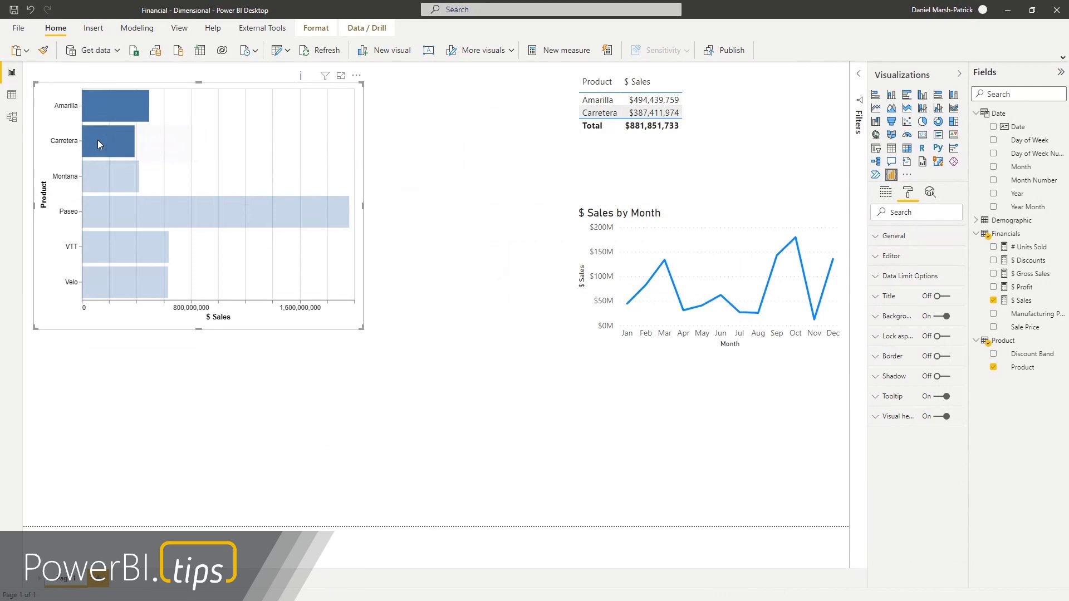
ctrl+click(108, 225)
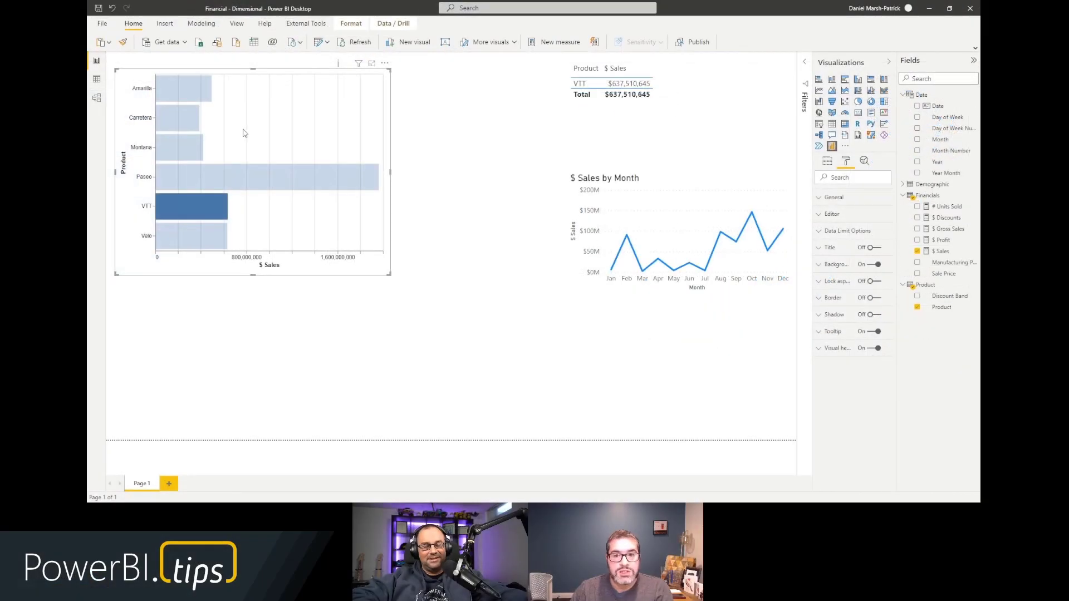
- Deselect the VTT bar so the report shows all six products again
click(243, 132)
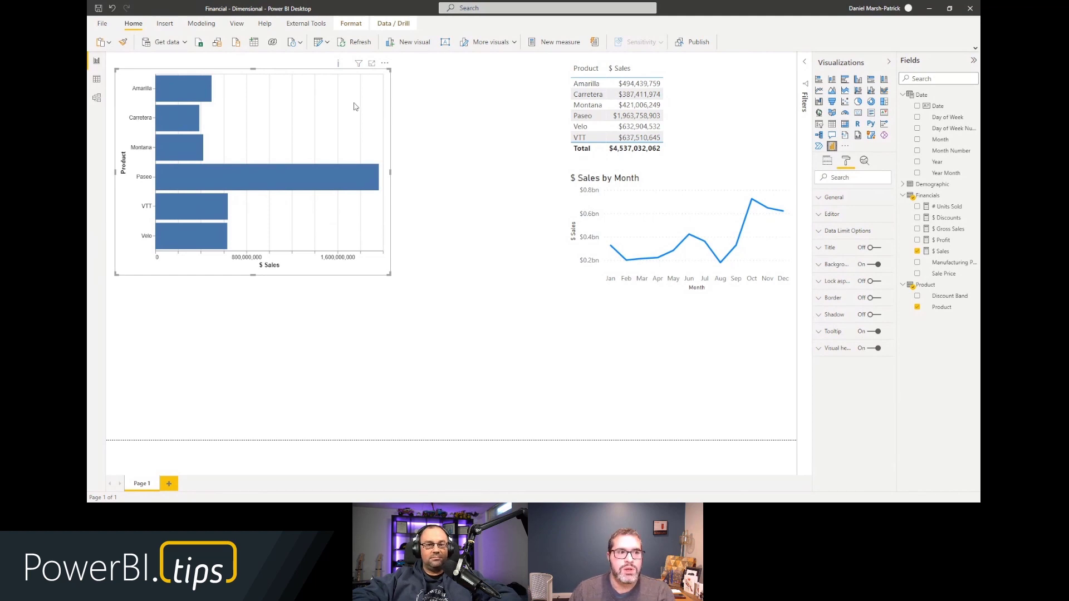
- Edit the bar spec, highlight its "tooltip": true line, and fit the preview to check tooltips
click(385, 62)
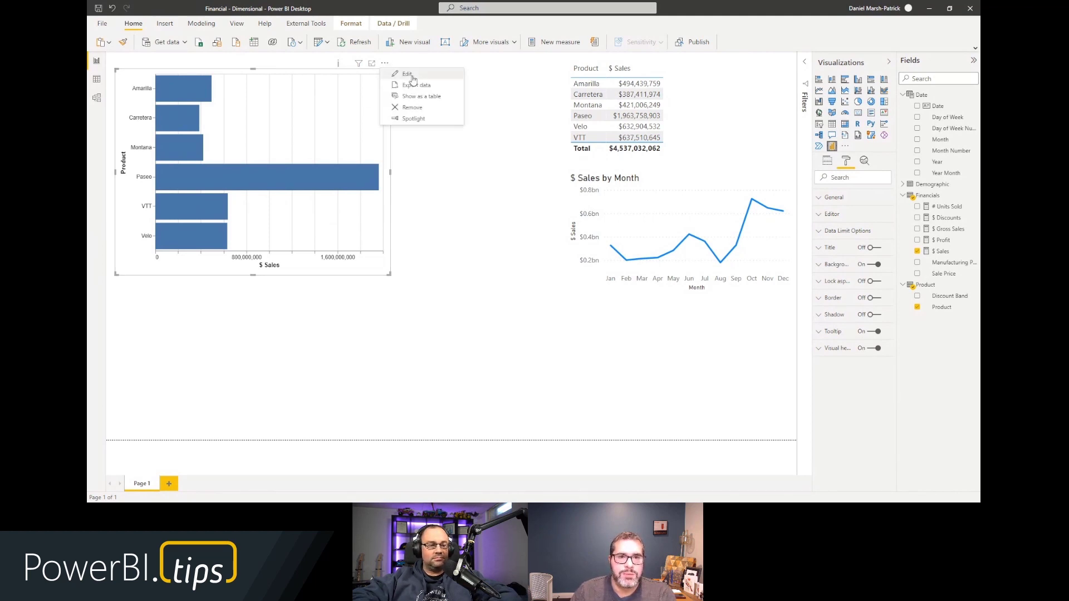
click(408, 76)
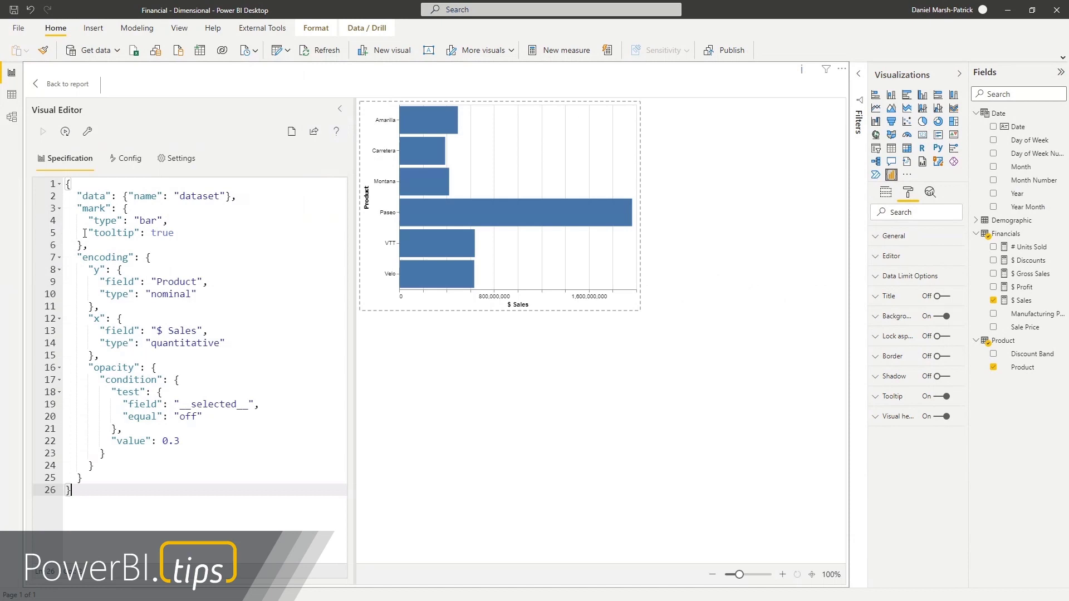
drag(88, 233, 189, 232)
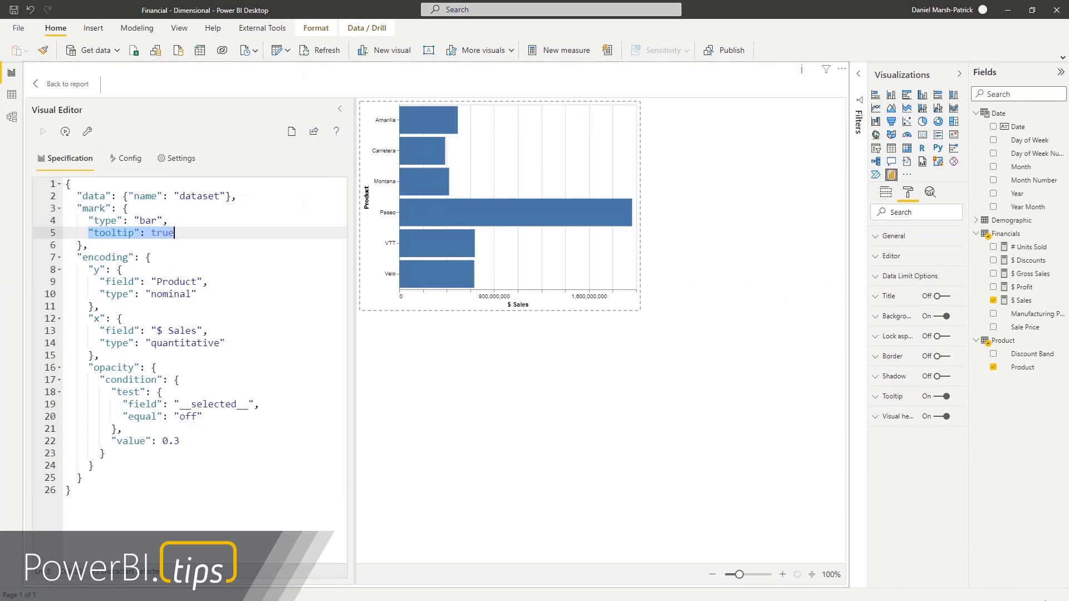
click(811, 574)
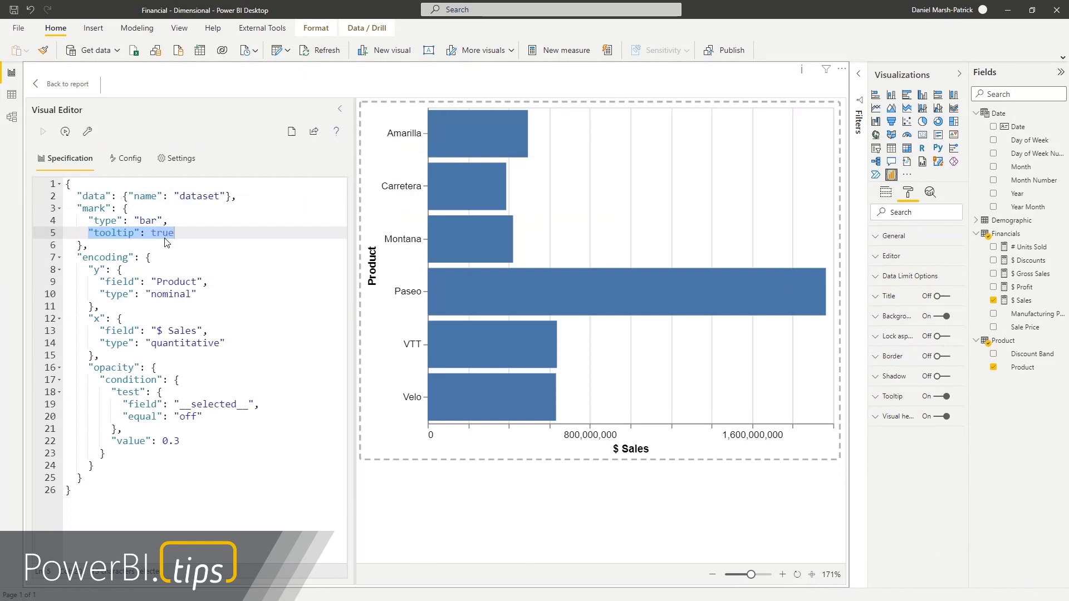
click(180, 234)
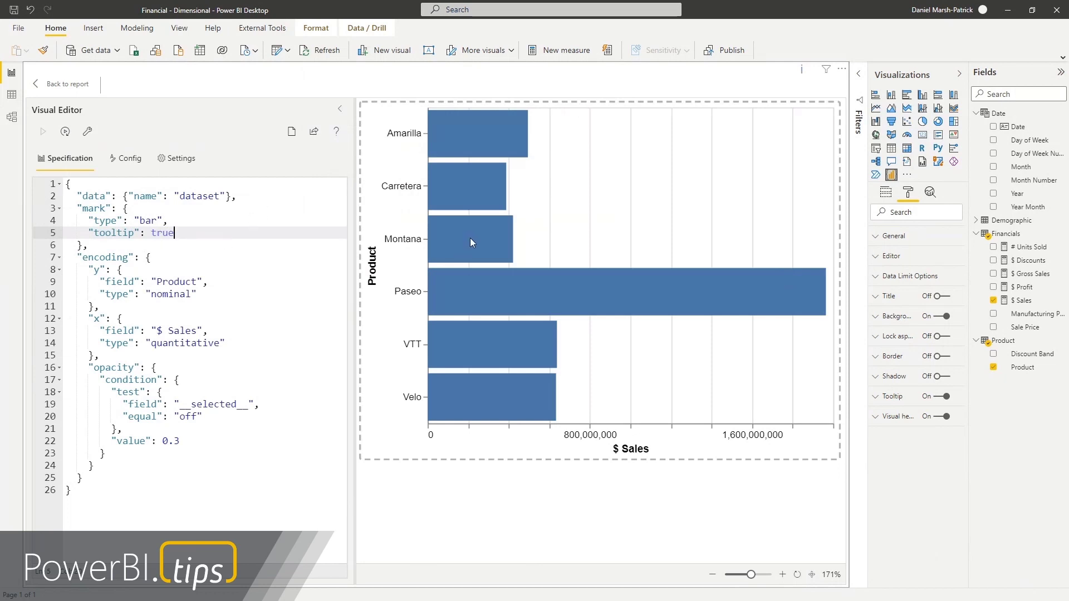
mouse_move(469, 148)
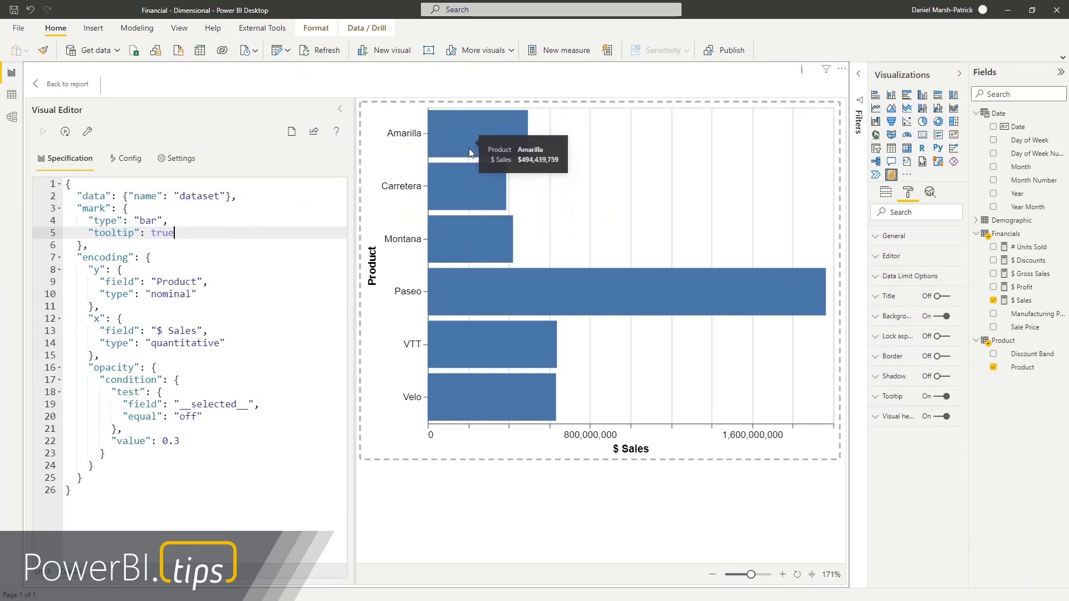
mouse_move(467, 235)
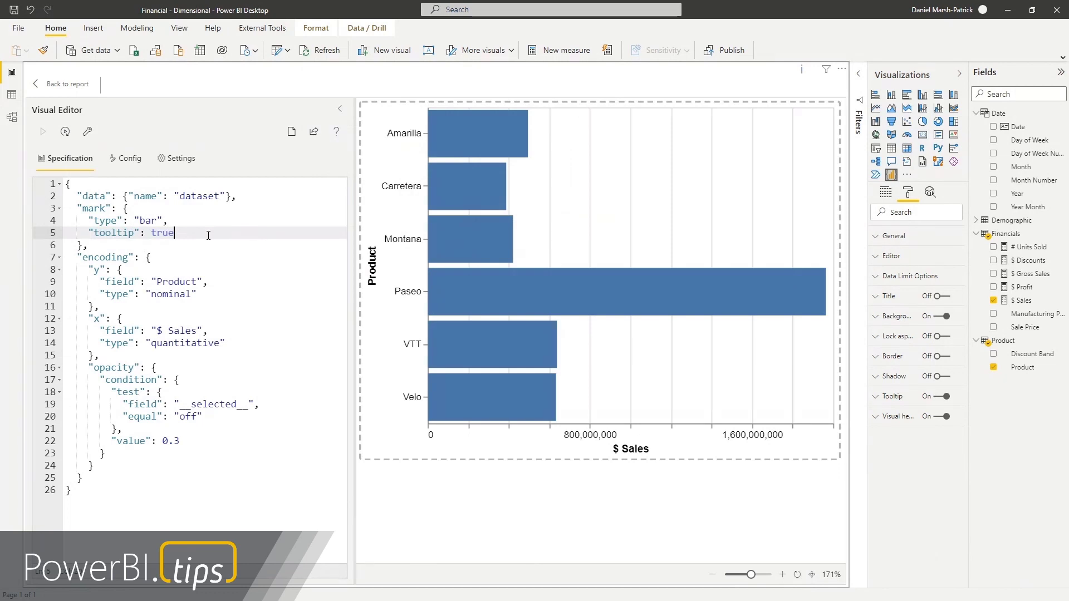
- Delete the tooltip line, turn on Auto-apply, then restore "tooltip": true on the bar mark
key(shift+Up)
key(shift+Left)
key(ctrl+c)
key(BackSpace)
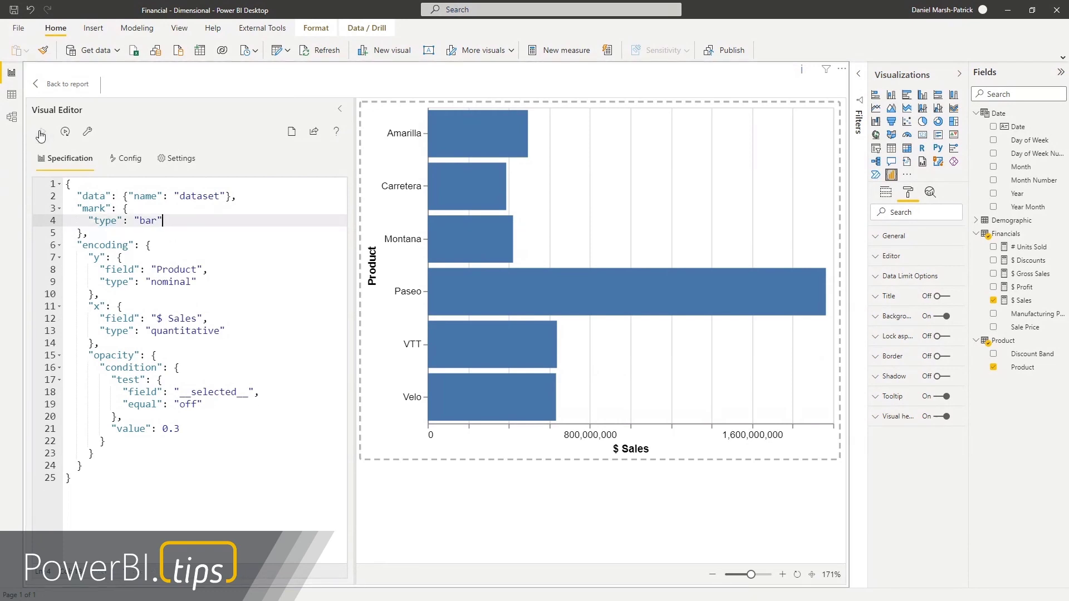
click(65, 132)
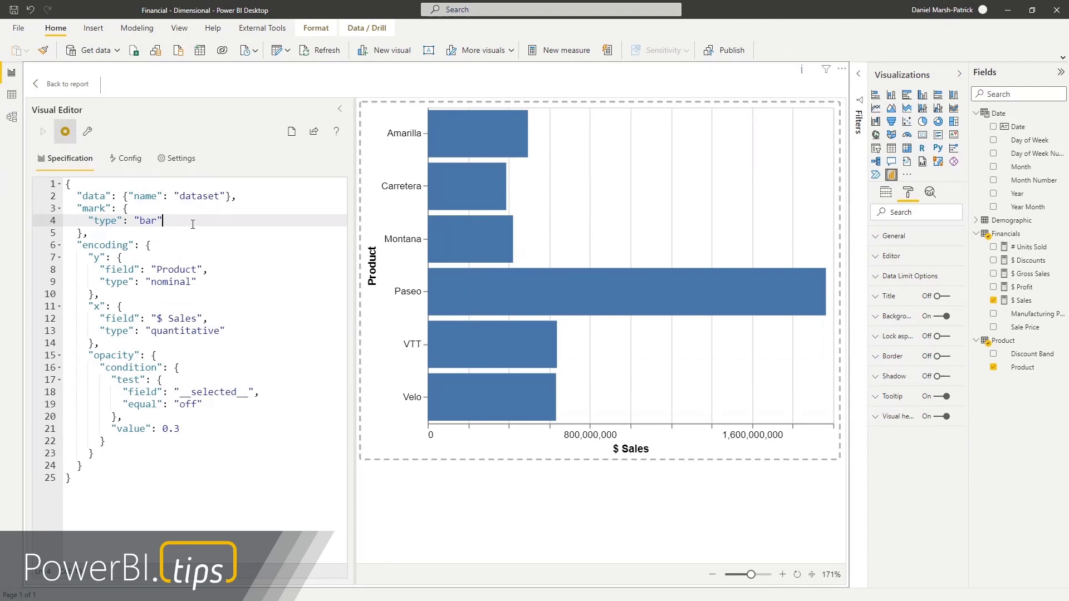
key(ctrl+v)
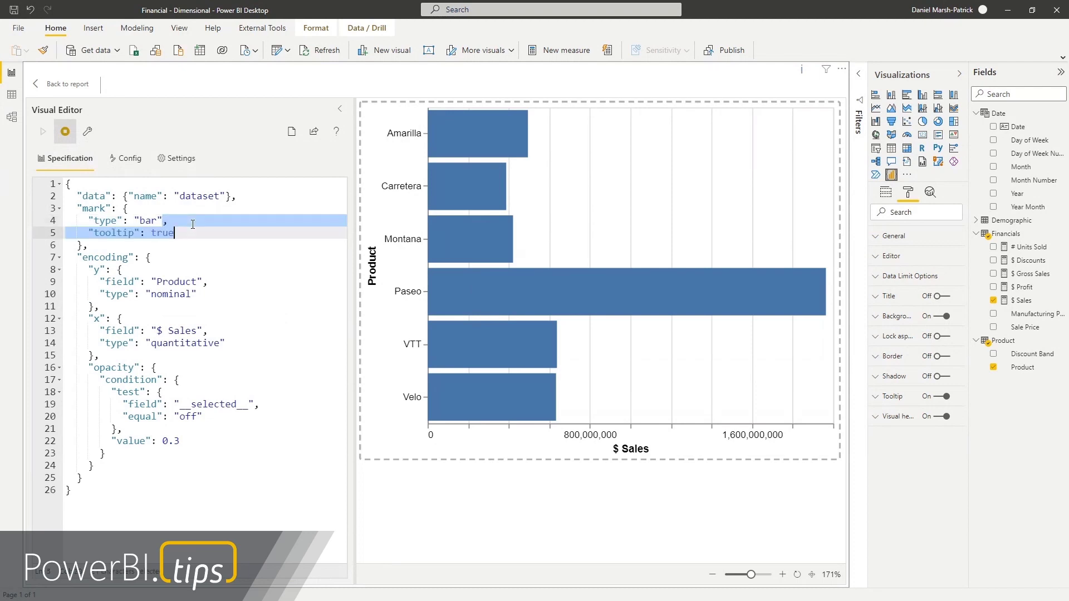
click(193, 224)
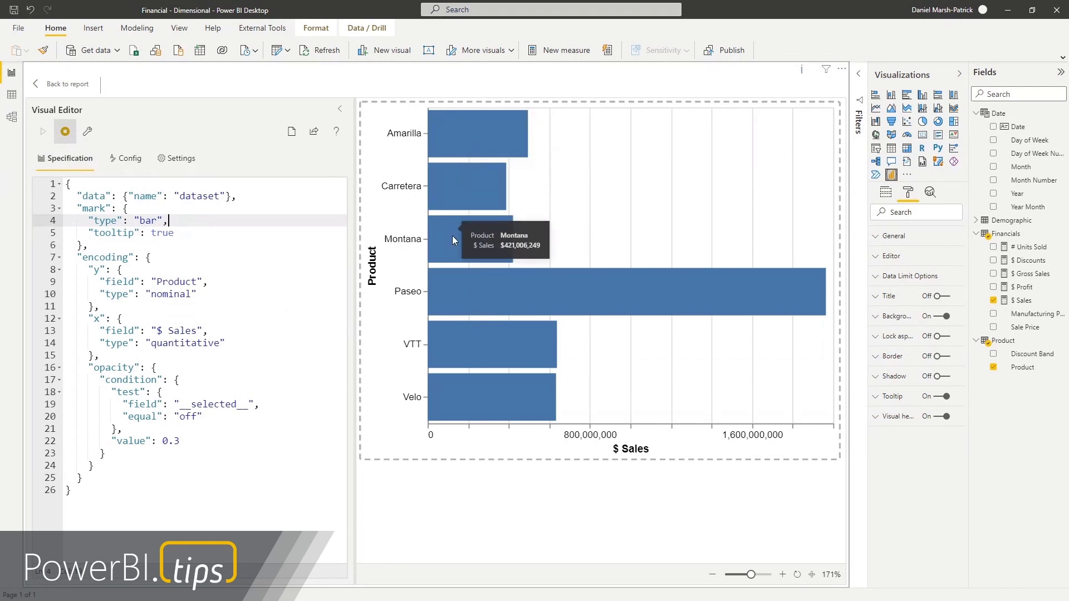
- Highlight the opacity encoding block and collapse the "test" object inside its condition
mouse_move(481, 286)
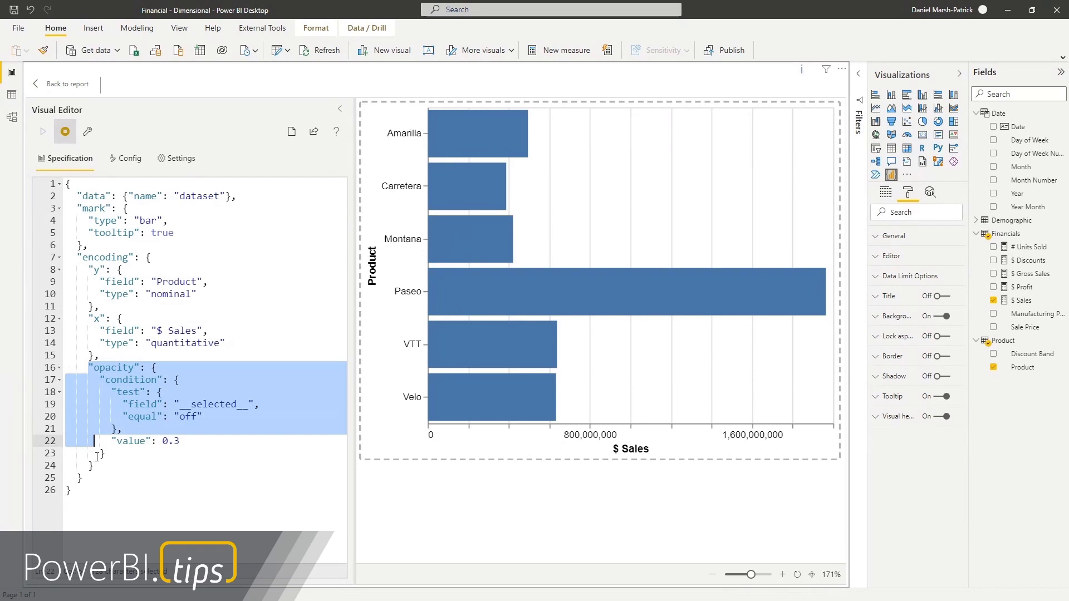
drag(97, 457, 98, 466)
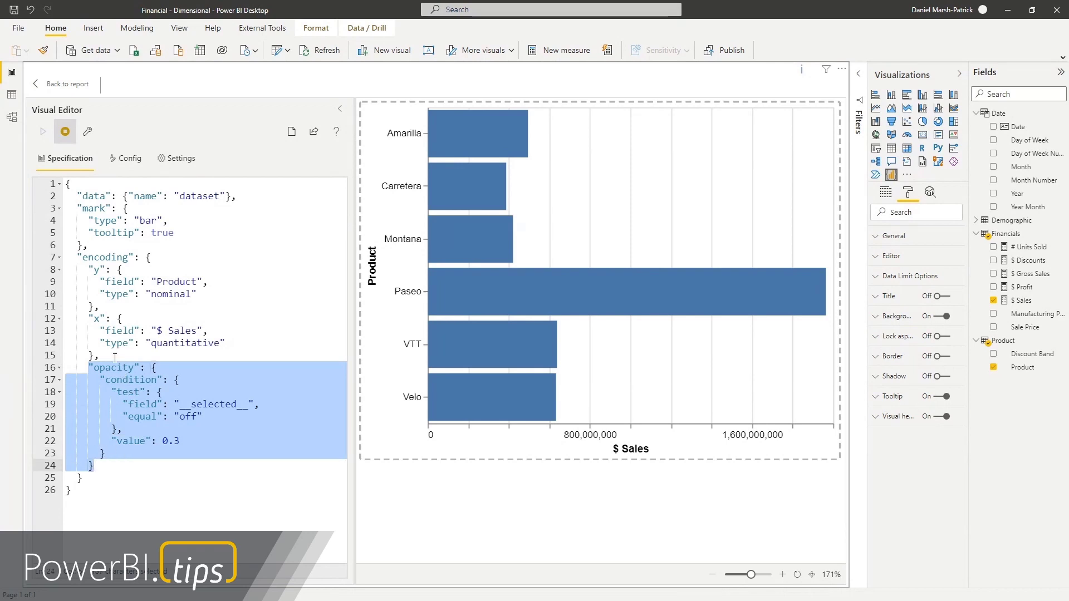
click(167, 369)
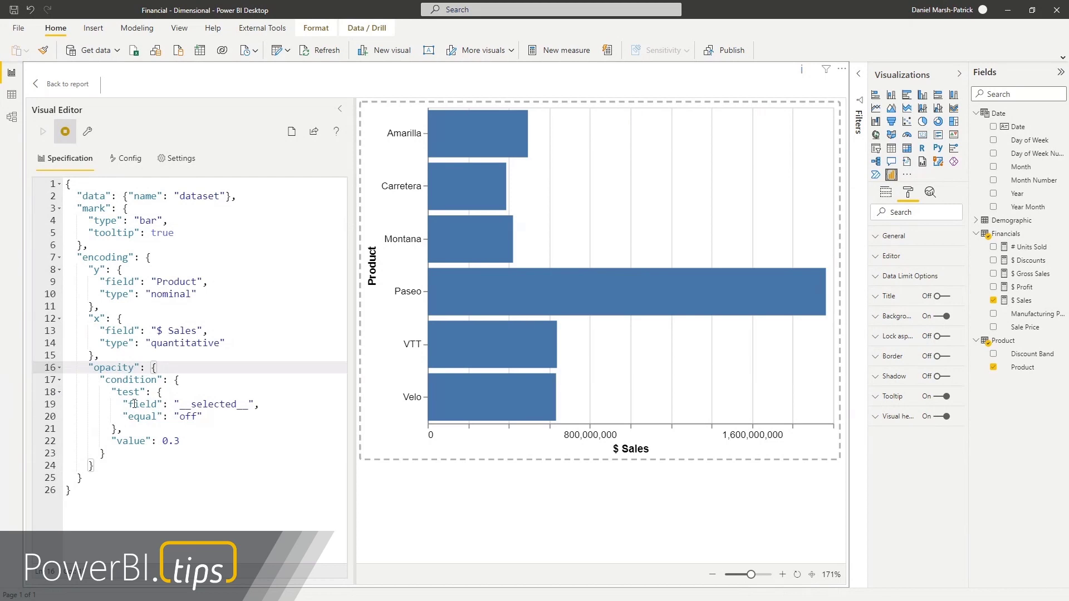
click(59, 392)
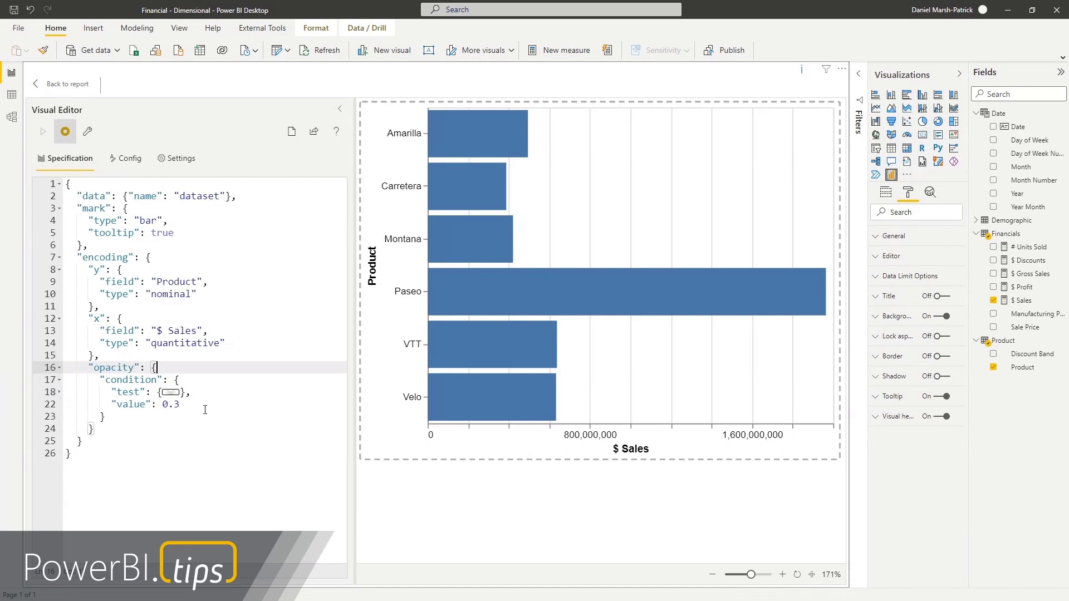
- Change the unselected-bar opacity value on line 22 from 0.3 to 0.75
mouse_move(488, 286)
drag(163, 405, 183, 402)
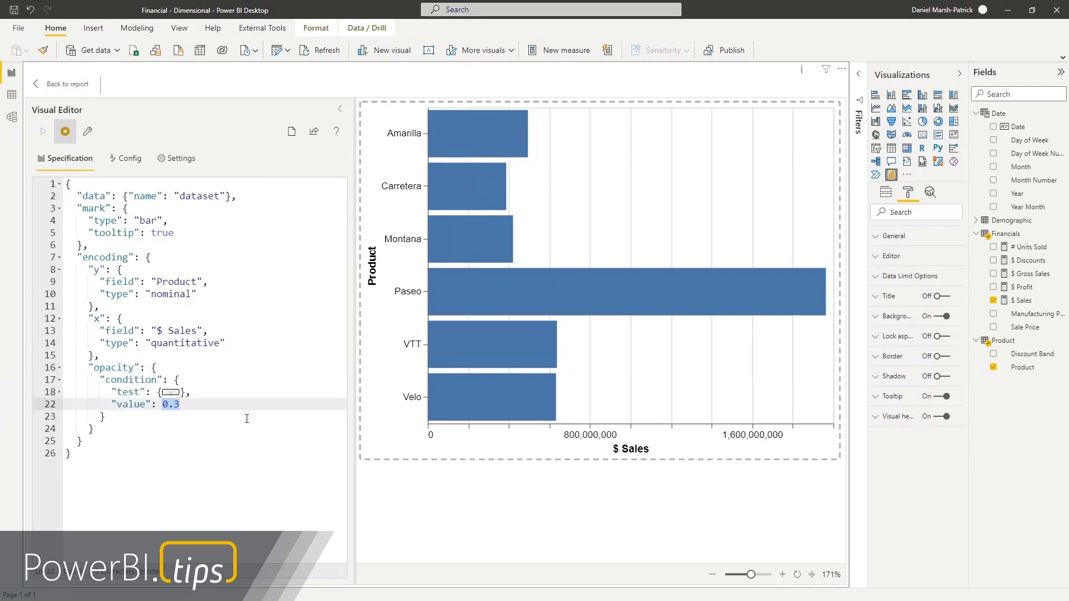
key(Right)
key(BackSpace)
text(75)
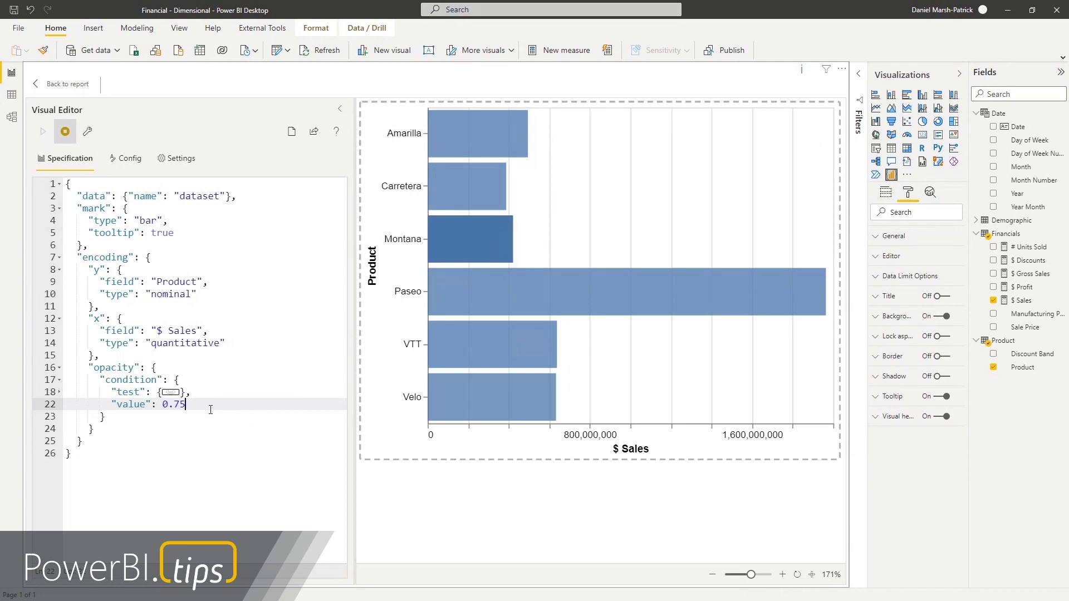
key(Up)
key(Up)
key(Up)
key(Left)
key(Left)
key(Left)
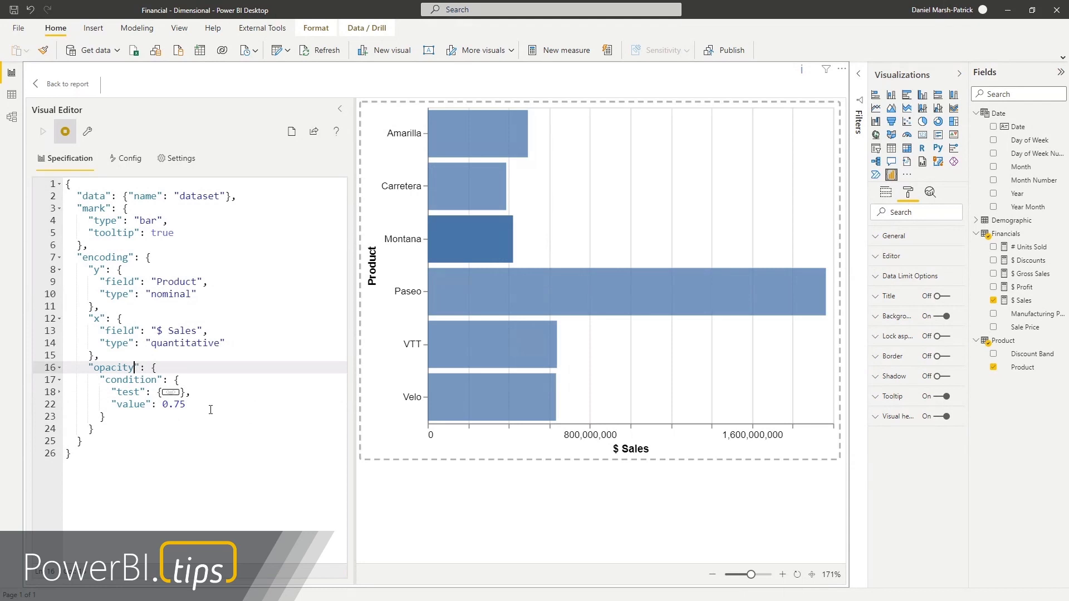
- Replace the opacity encoding with stroke: white for selected bars, black by default
key(ctrl+shift+Left)
text(stroke)
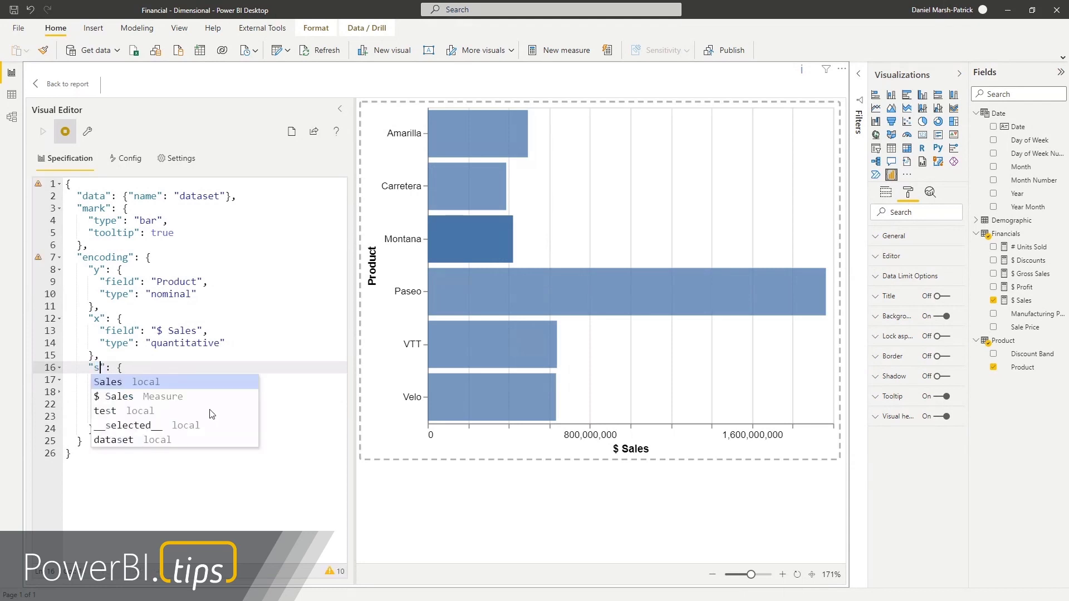
key(Down)
key(Down)
key(Down)
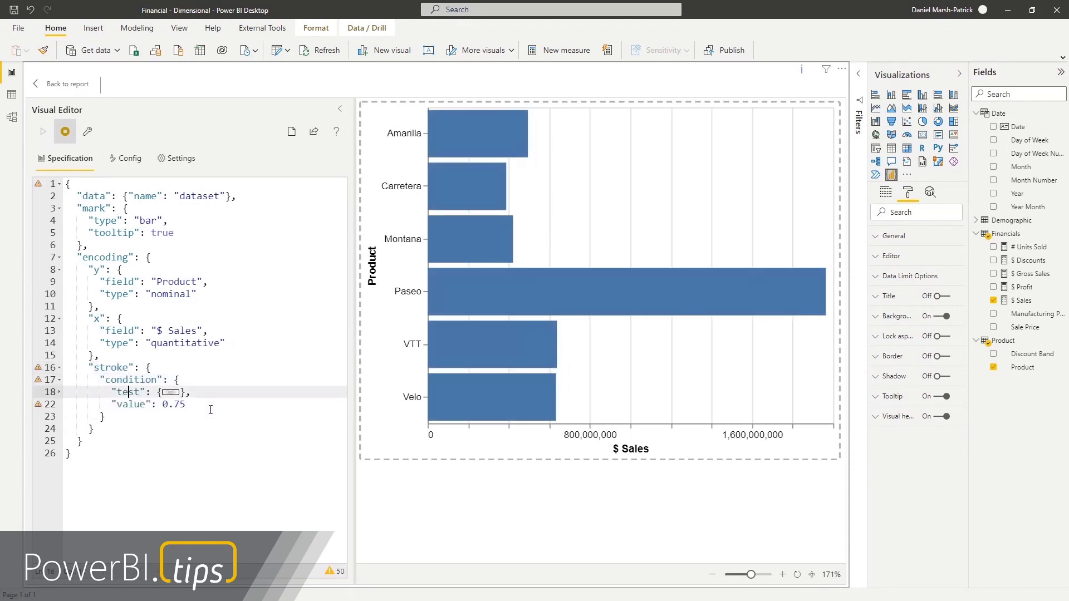
key(End)
key(Left)
key(shift+Left)
key(shift+Left)
key(shift+Left)
key(shift+Left)
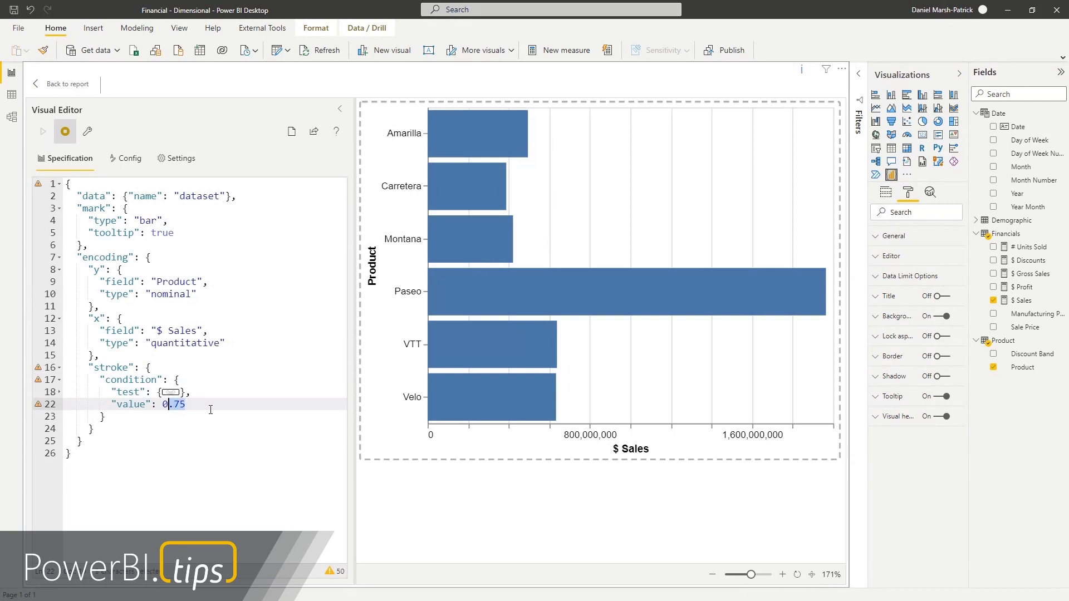
text("black)
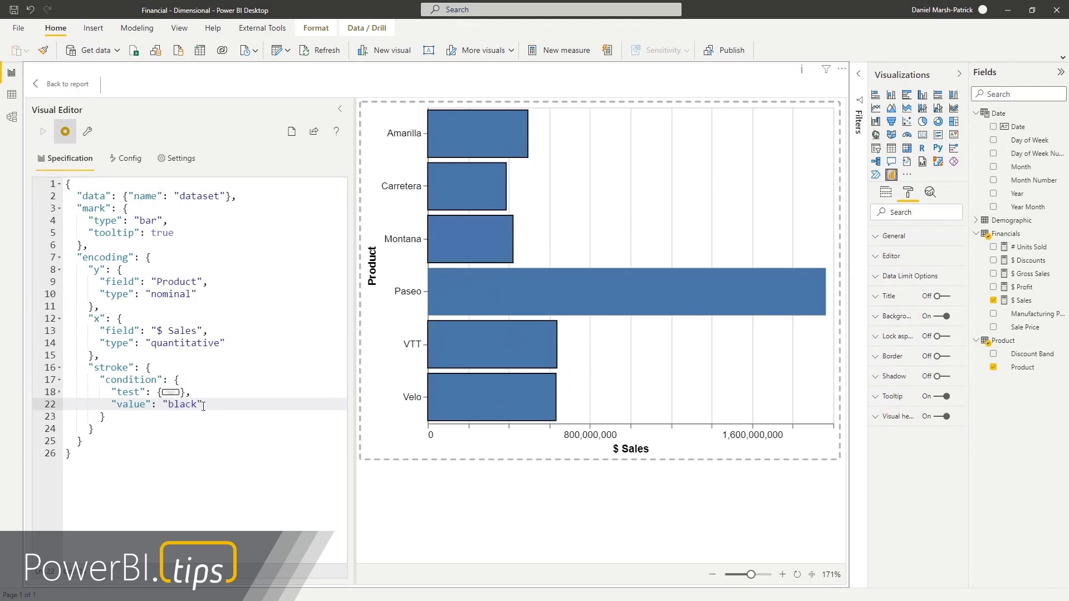
double_click(177, 405)
text(white)
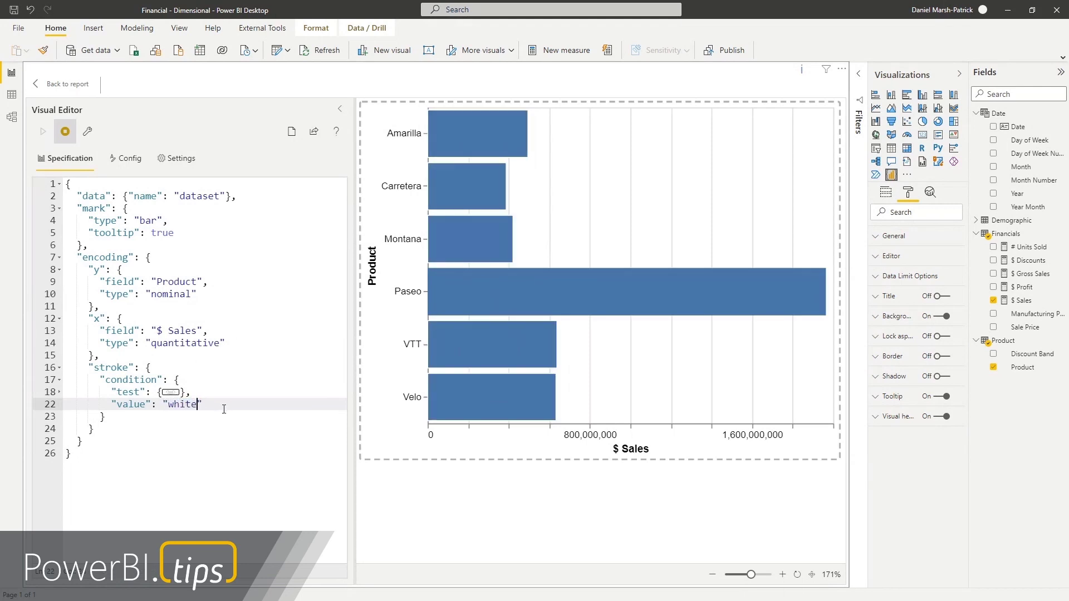
key(Down)
text(,)
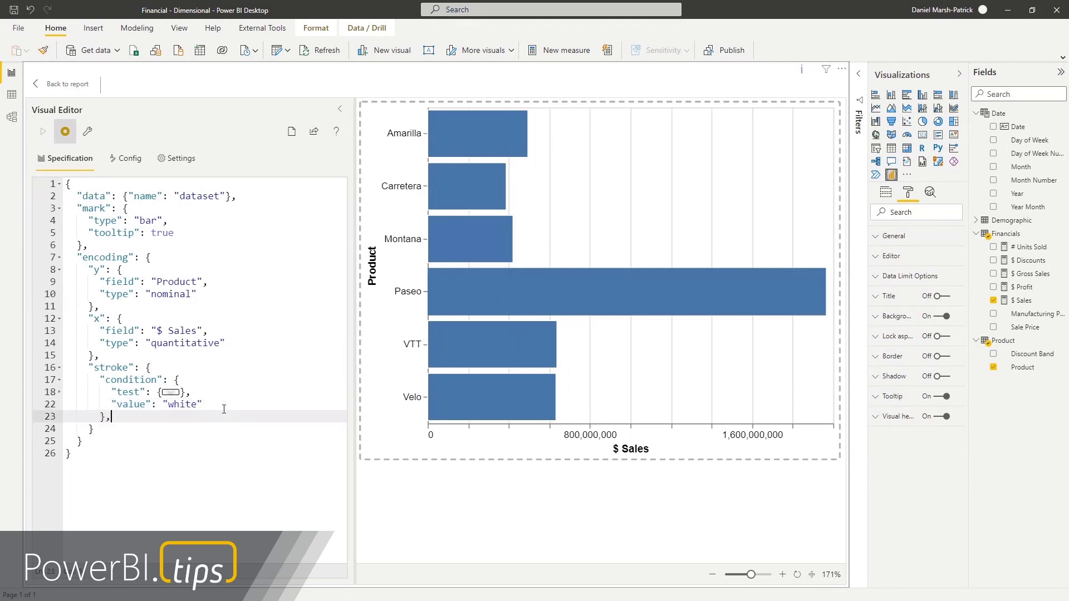
key(Return)
text("black)
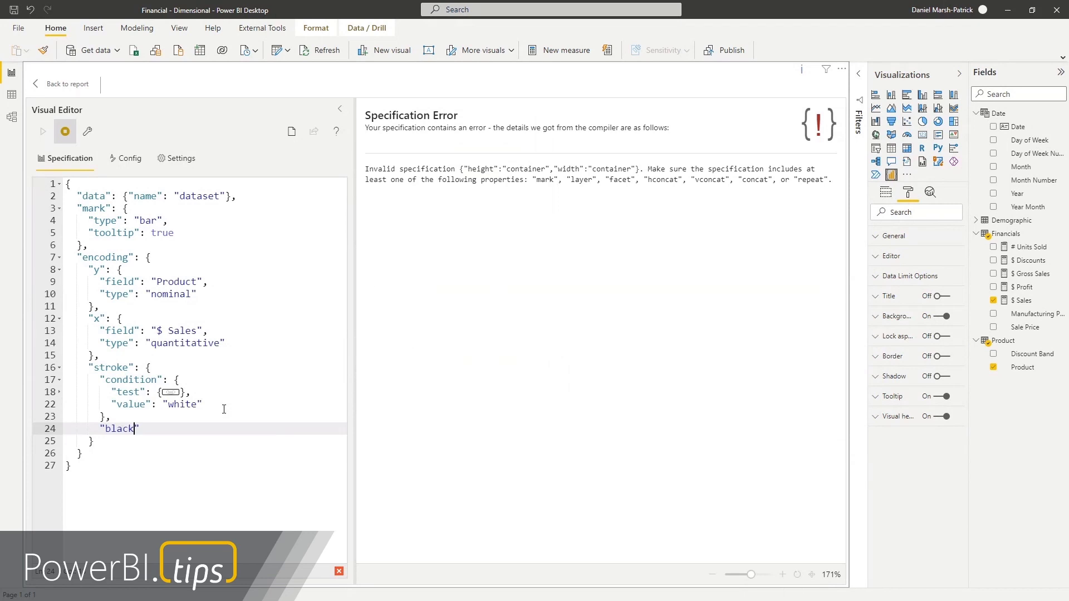
text("value":)
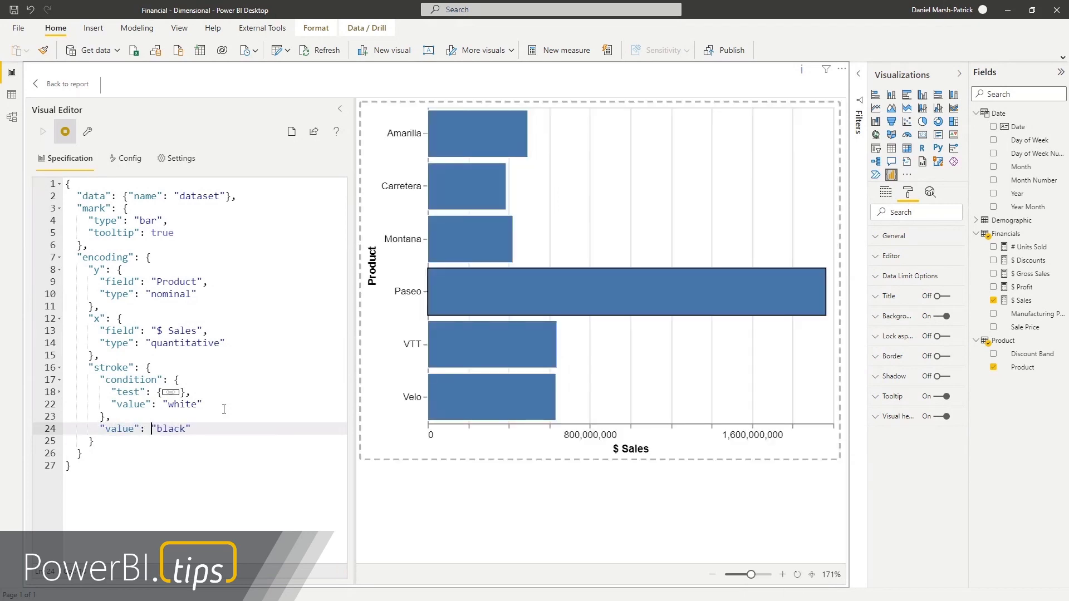
- Check outlines by selecting VTT, Montana, Paseo and Amarilla bars, clear, then switch to the docs
click(493, 340)
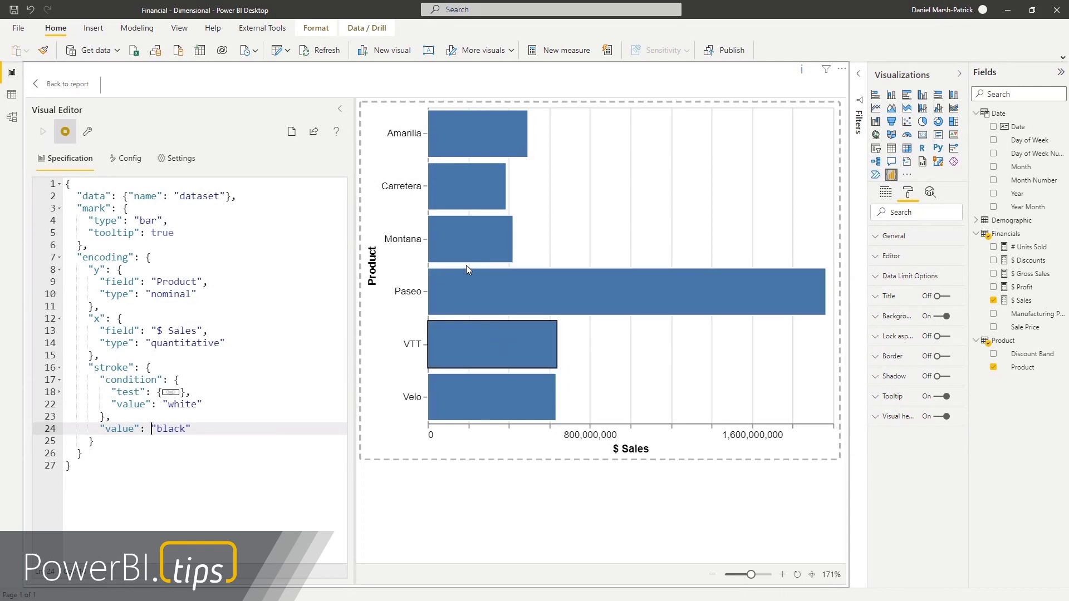
click(457, 241)
ctrl+click(480, 281)
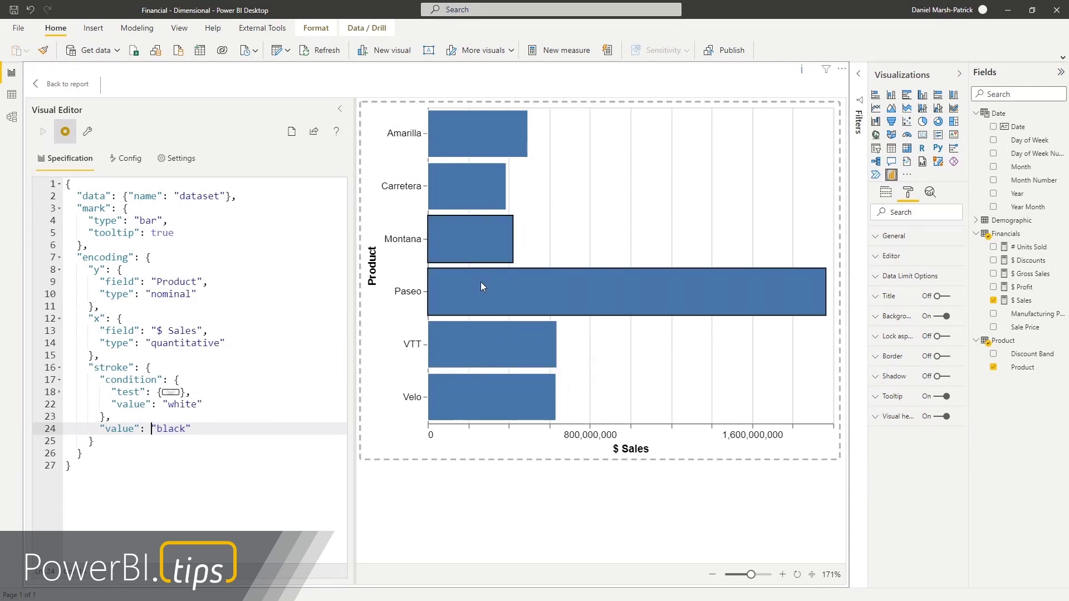
ctrl+click(460, 130)
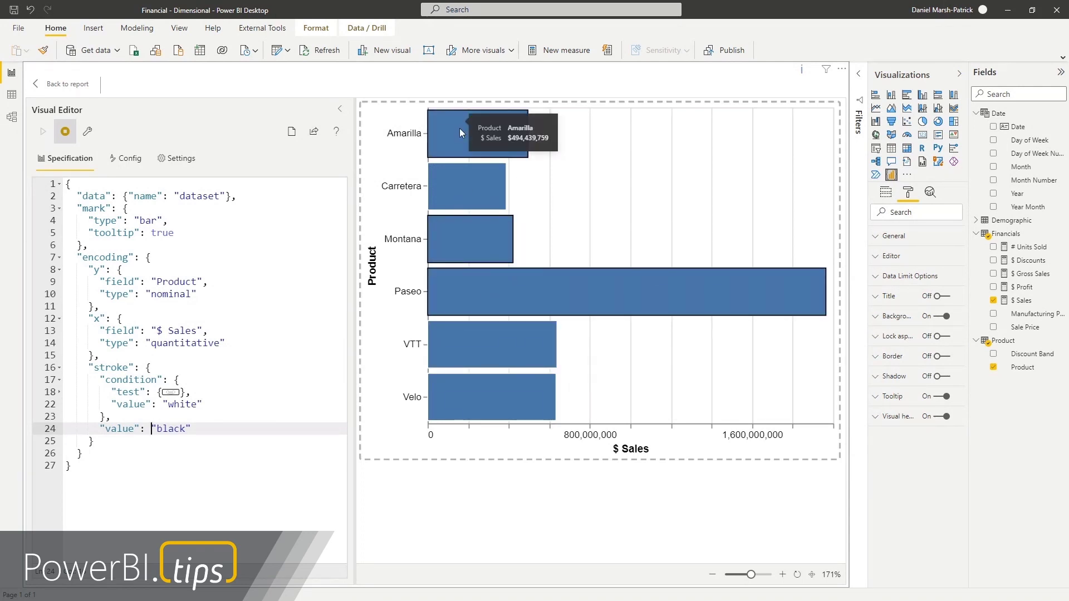
click(576, 235)
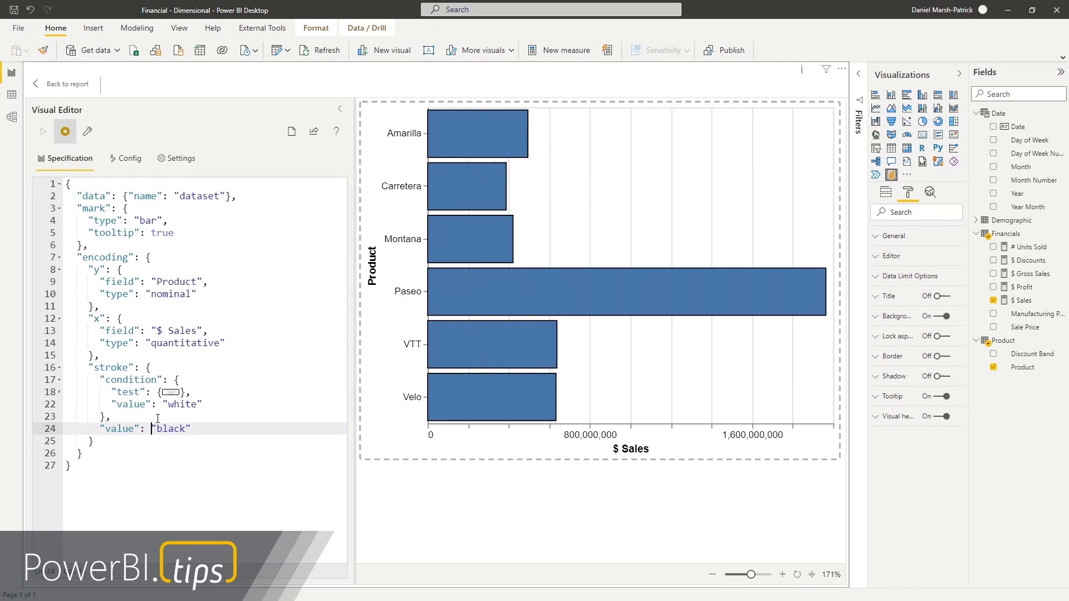
key(alt+Tab)
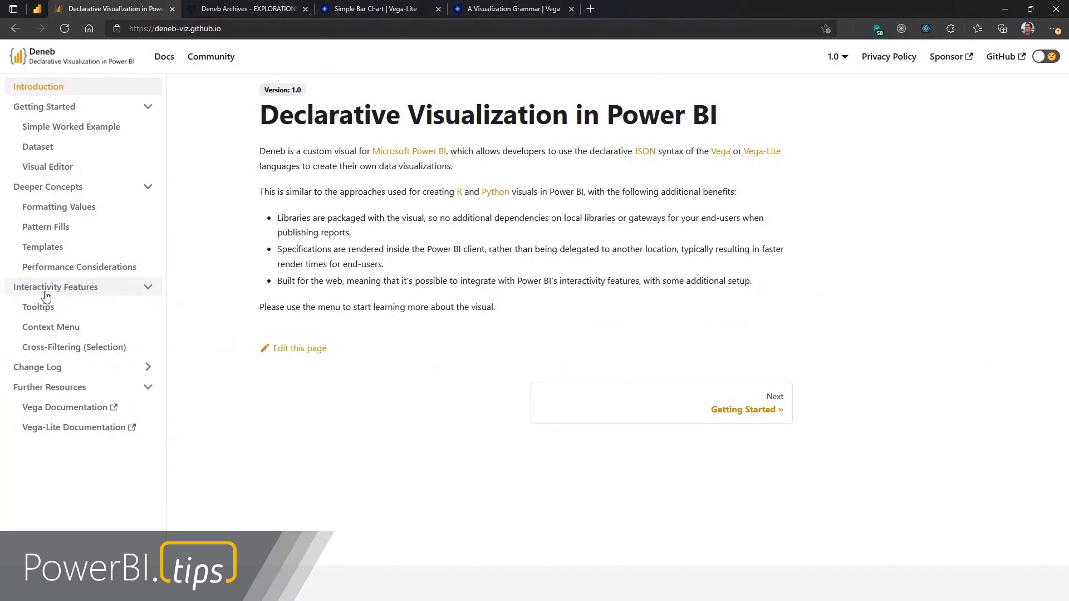
- Scroll through the Interactivity Features Tooltips page, then go to Simple Worked Example
click(40, 308)
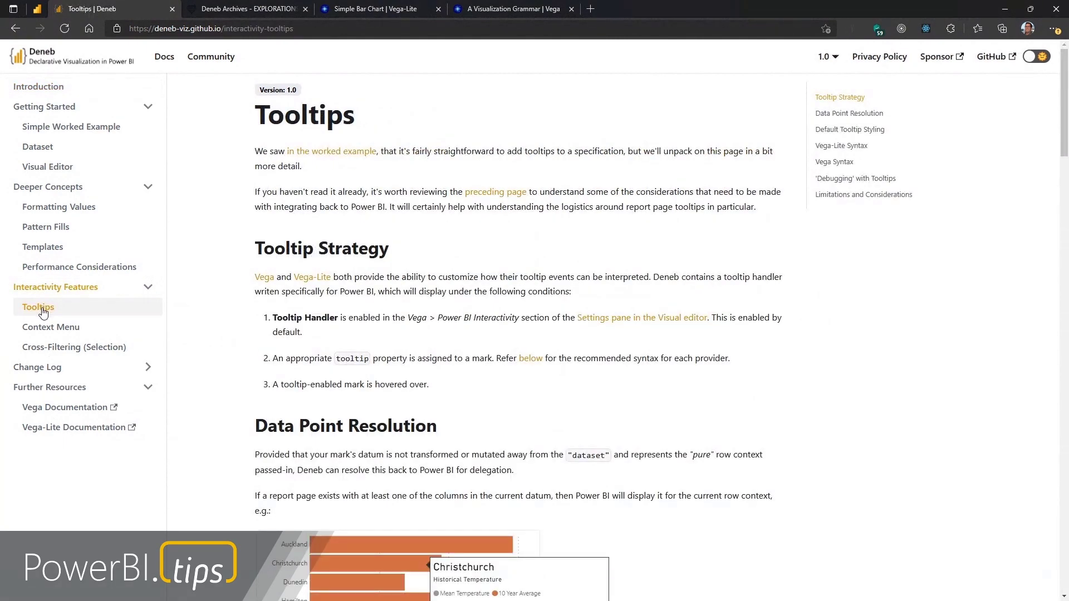
scroll(424, 329, down, 6)
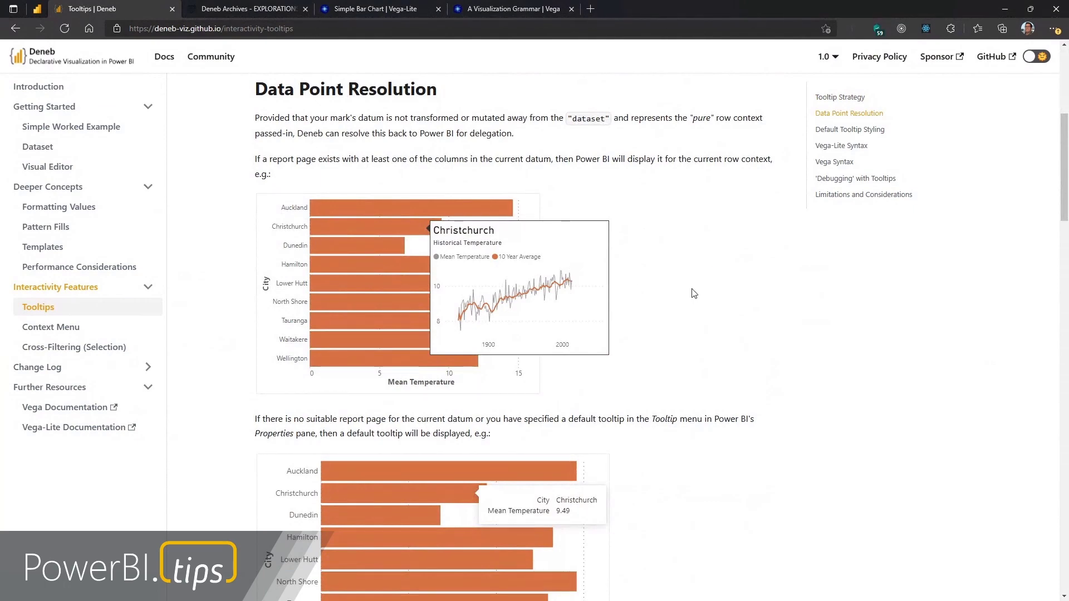
scroll(693, 294, down, 10)
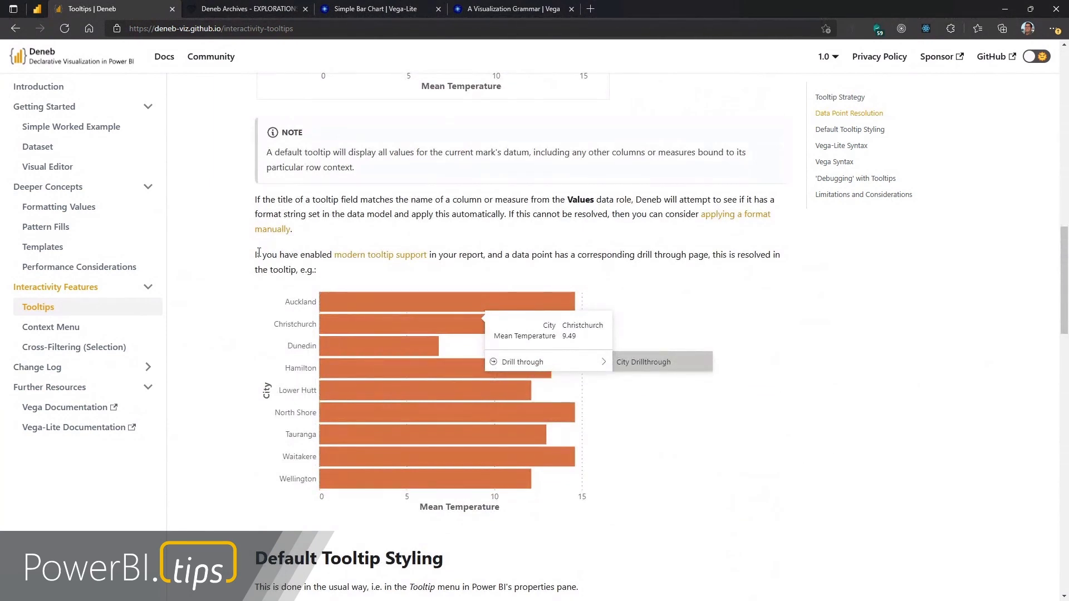
scroll(259, 254, down, 1)
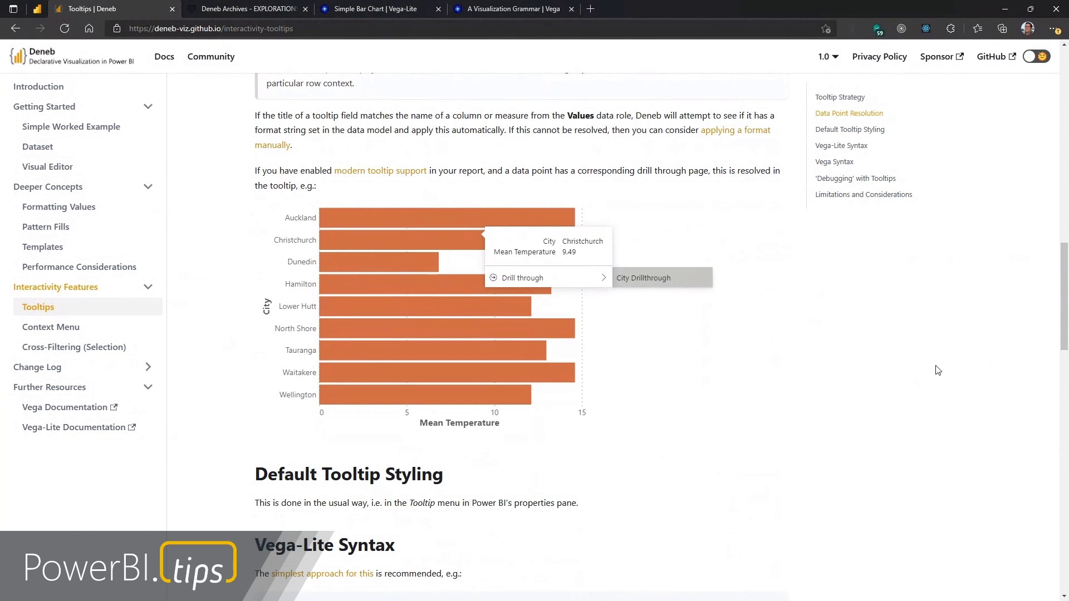
click(93, 129)
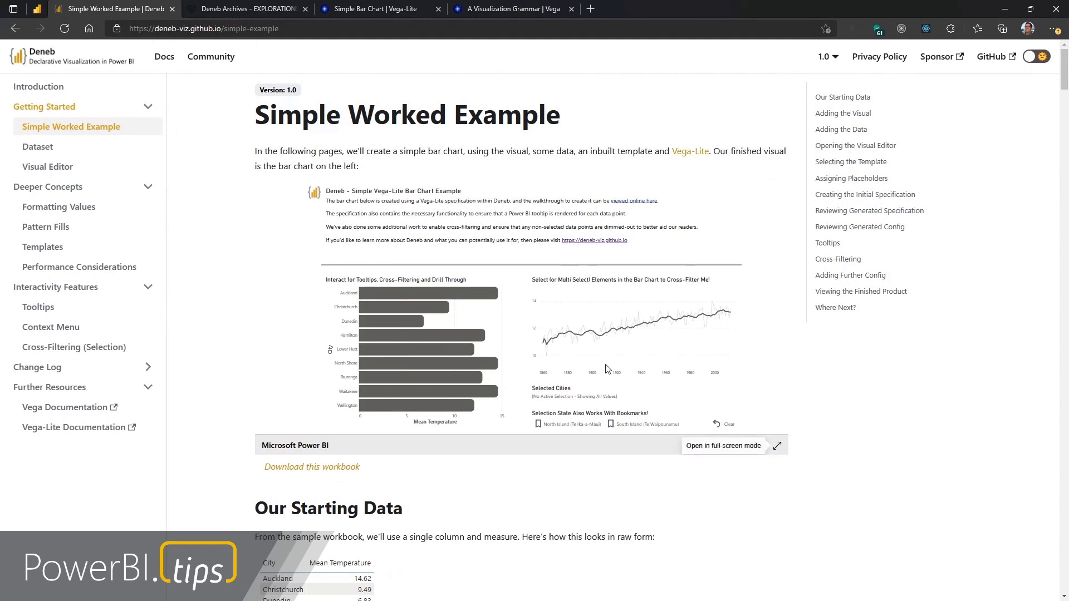
- Cross-filter the example report to Auckland, clear it, then drill through via City Drillthrough
click(450, 295)
click(470, 309)
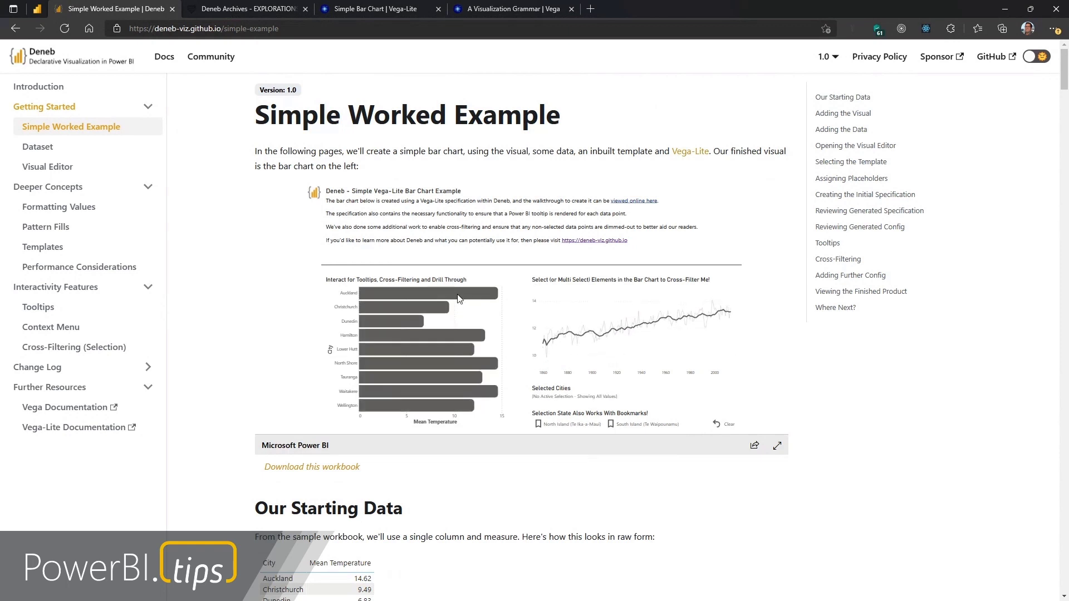
mouse_move(457, 298)
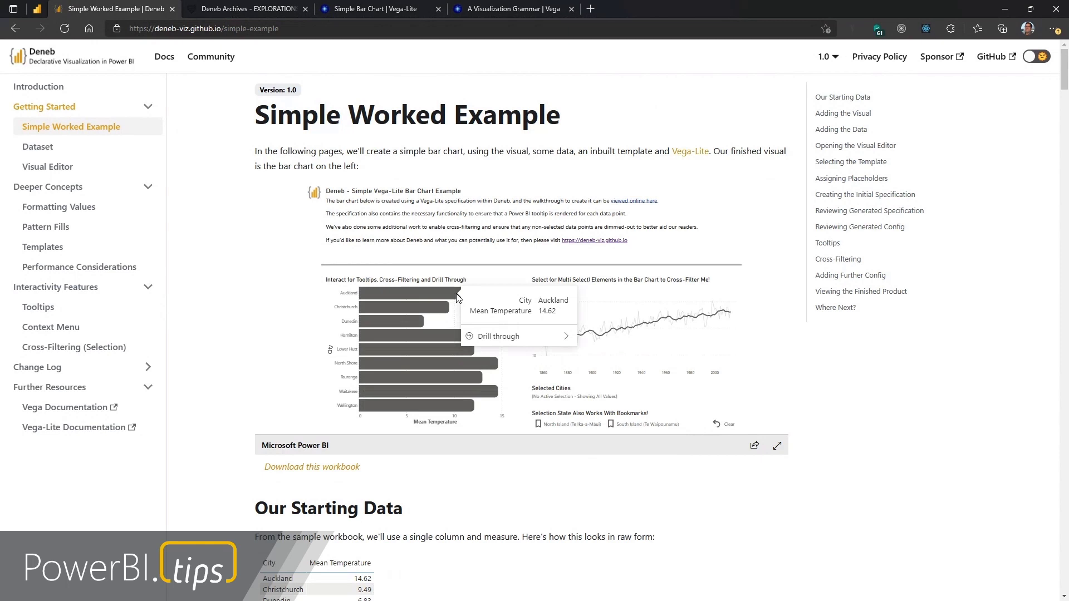
mouse_move(496, 338)
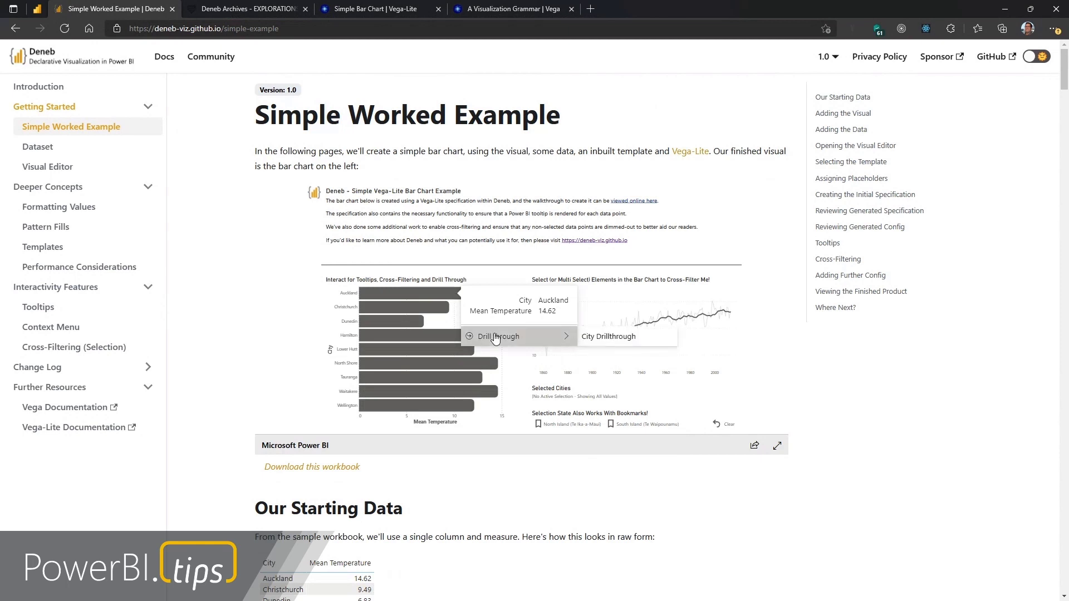
click(636, 342)
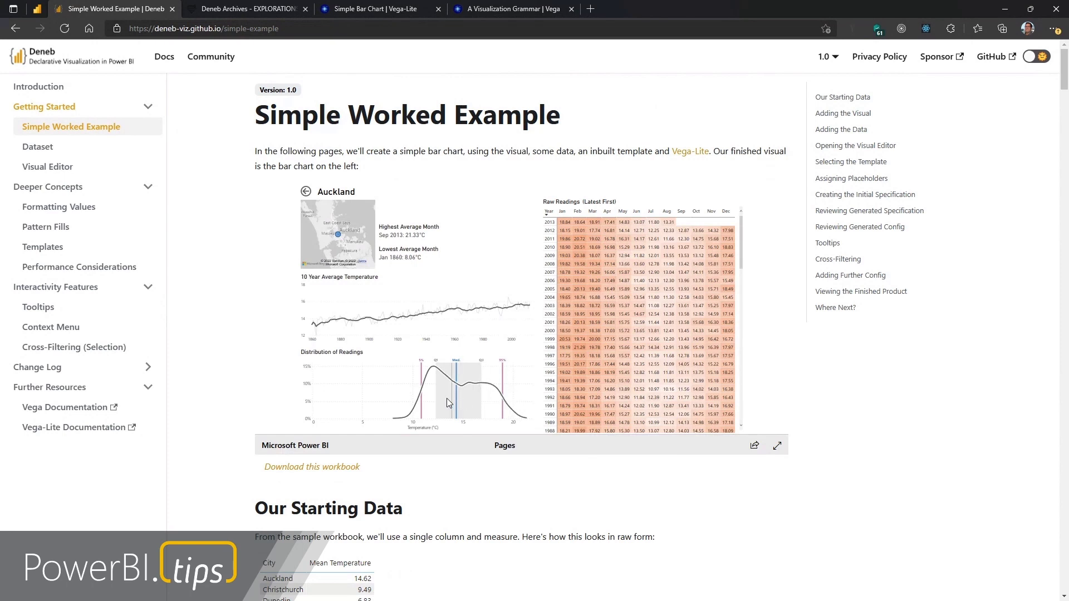
mouse_move(439, 399)
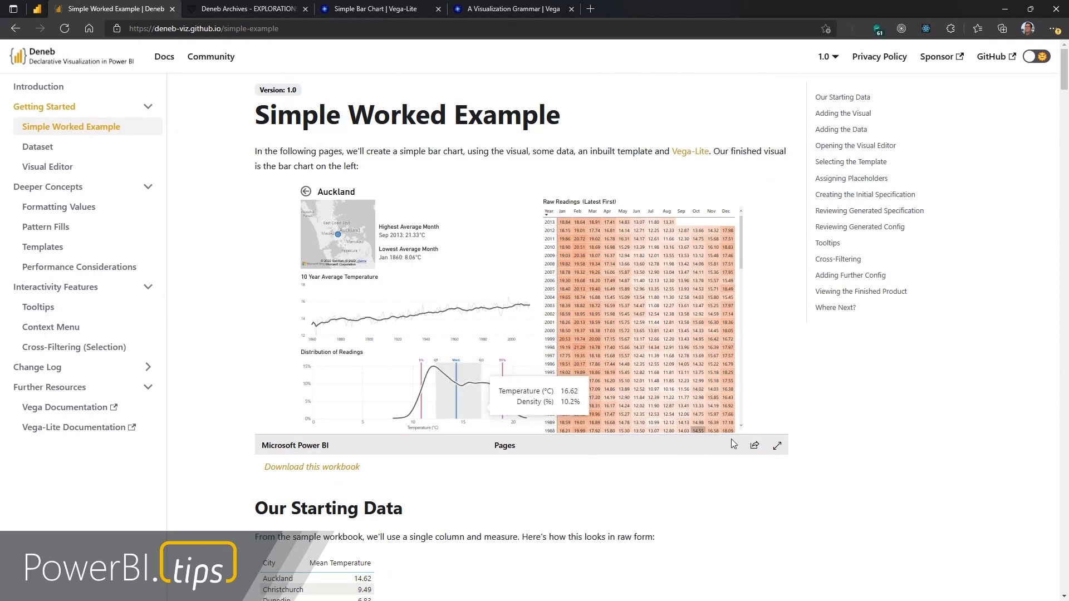
click(777, 447)
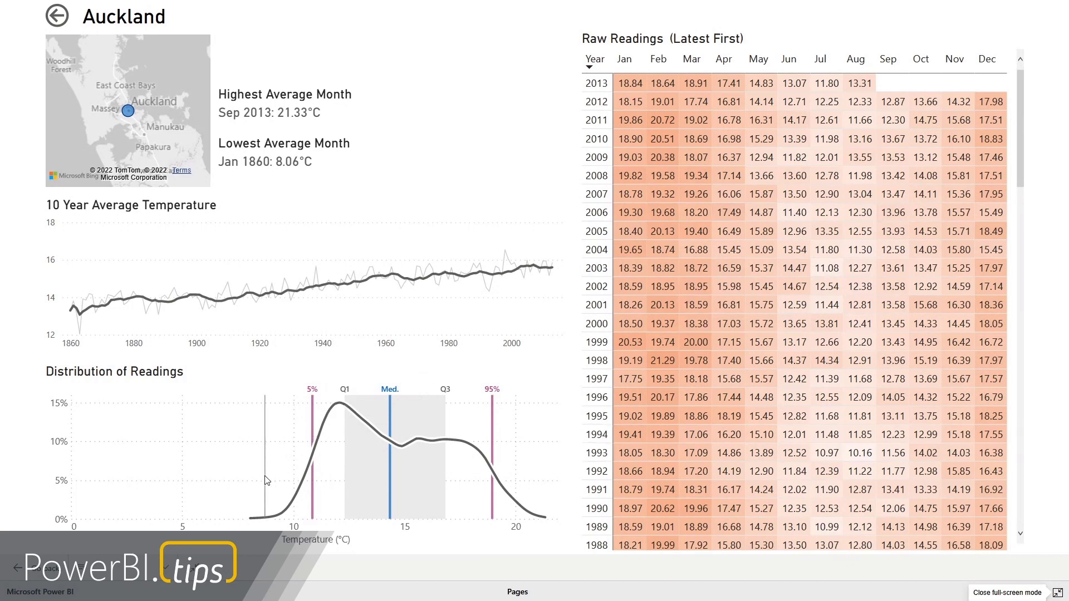
mouse_move(267, 480)
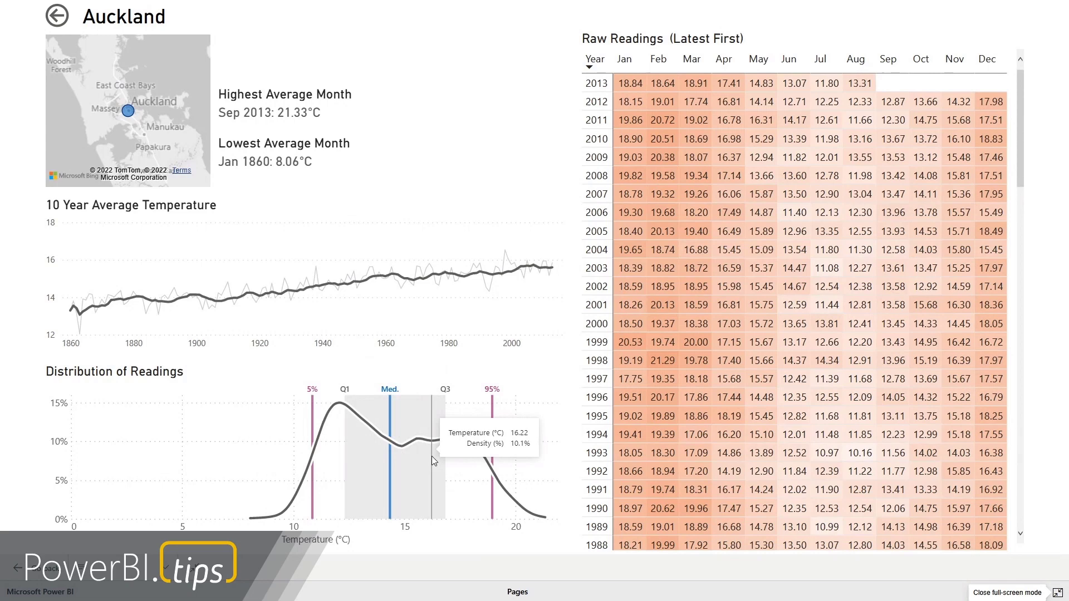
key(Escape)
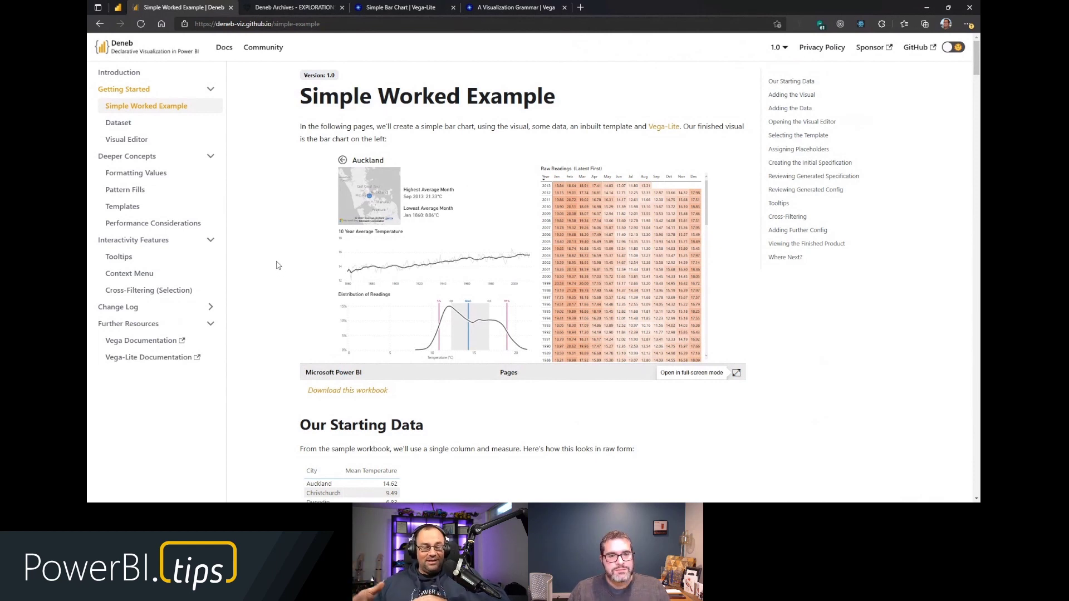
key(alt+Tab)
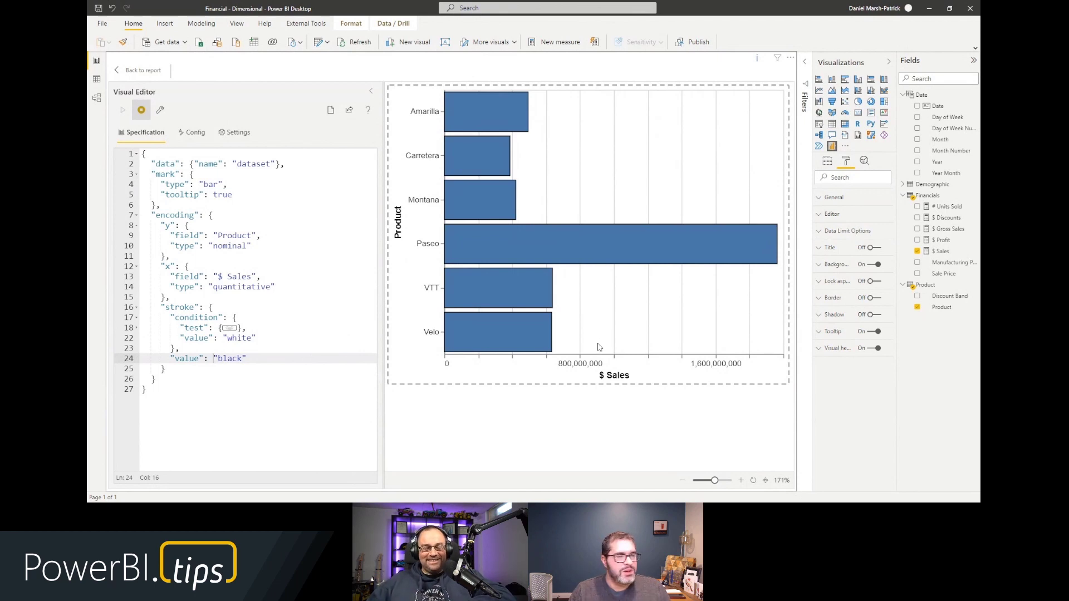
key(alt+Tab)
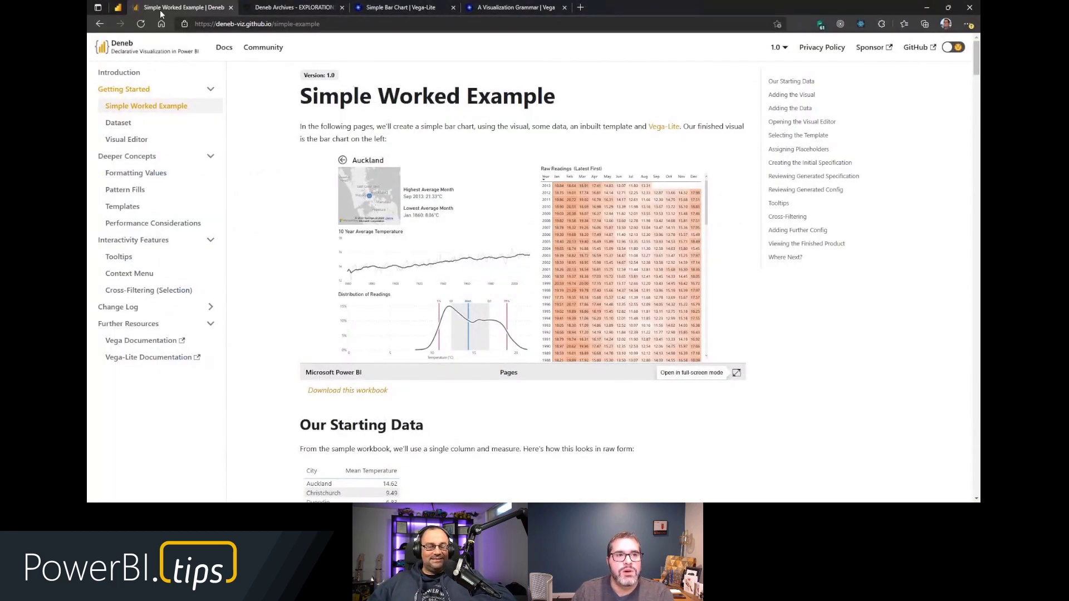
- Open the Global Surface Temperatures report from the pinned Power BI tab
click(119, 9)
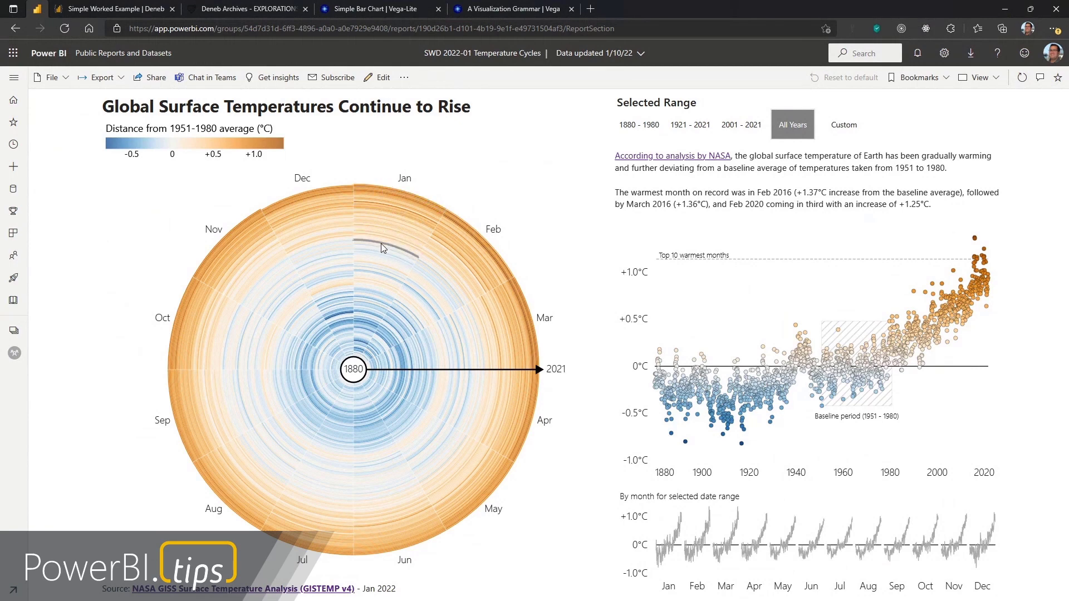
mouse_move(384, 237)
mouse_move(764, 391)
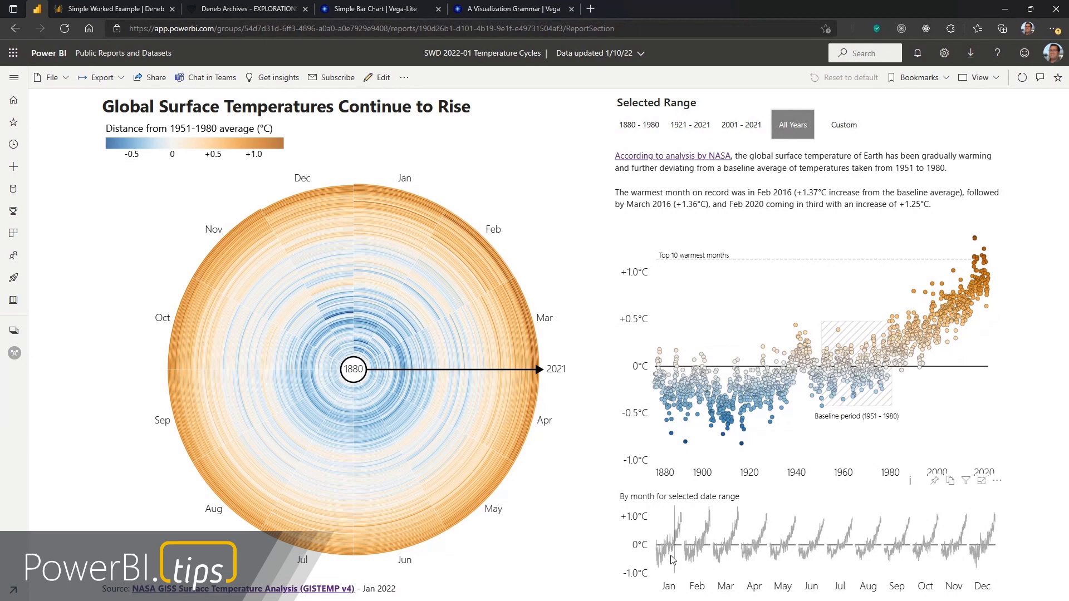
mouse_move(668, 559)
- Cross-filter the radial chart by Feb, Mar, Apr and finally May
click(492, 232)
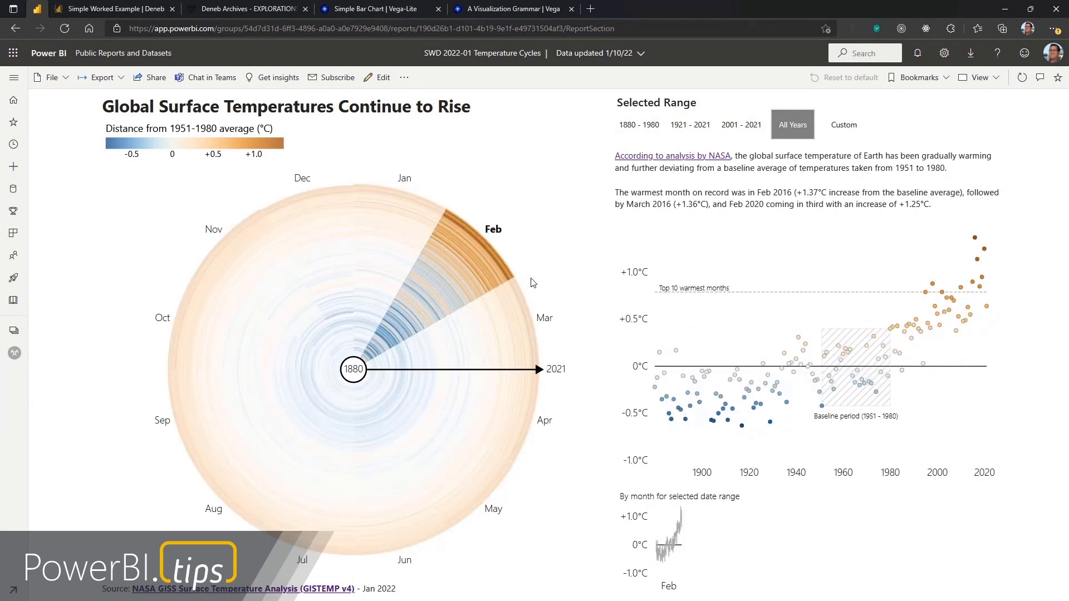
click(543, 320)
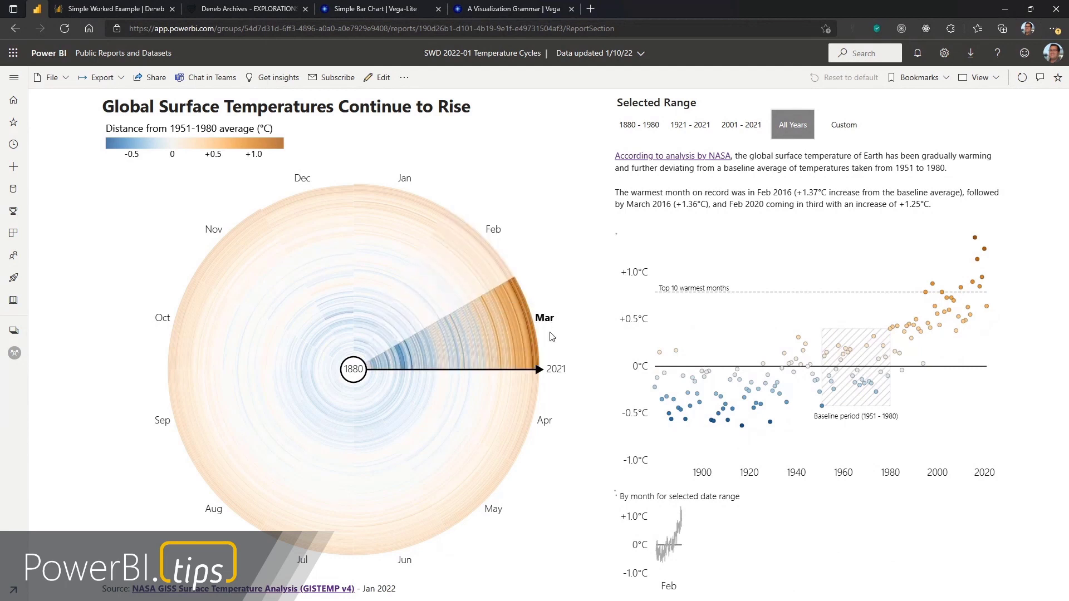
click(546, 427)
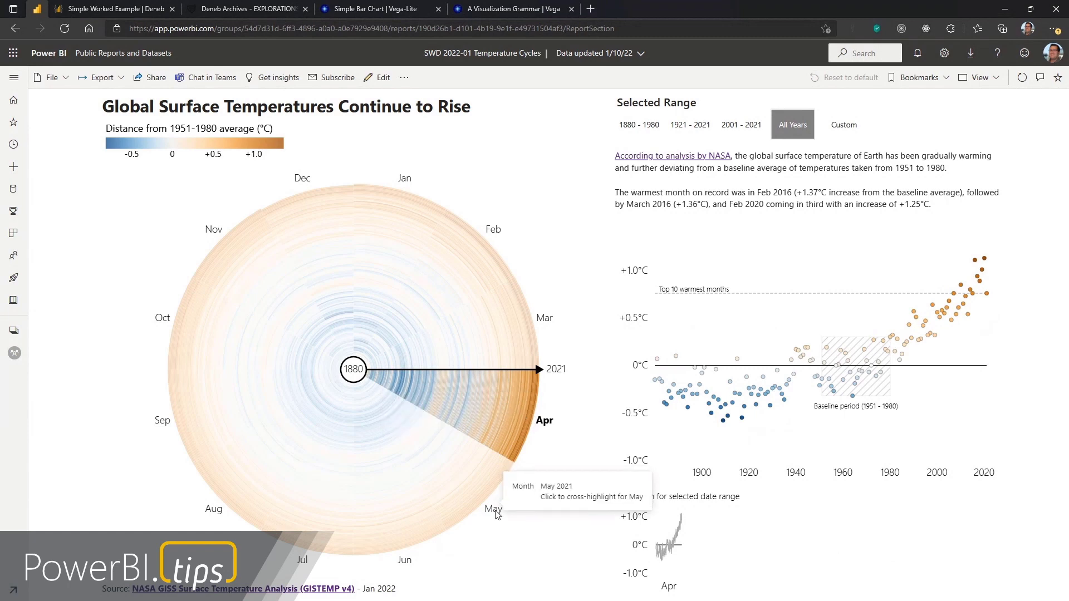
click(526, 478)
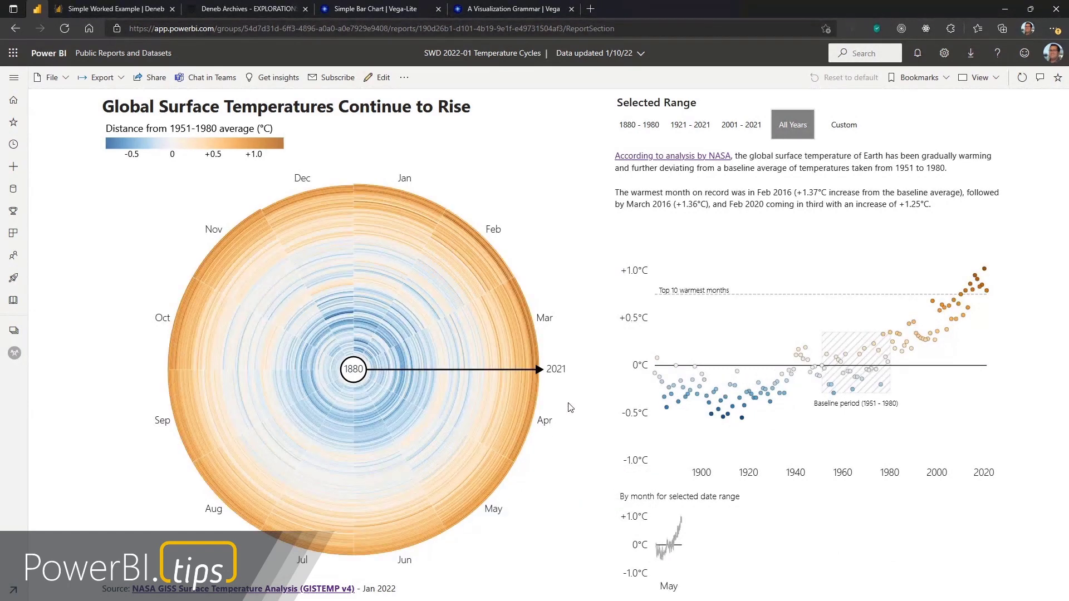